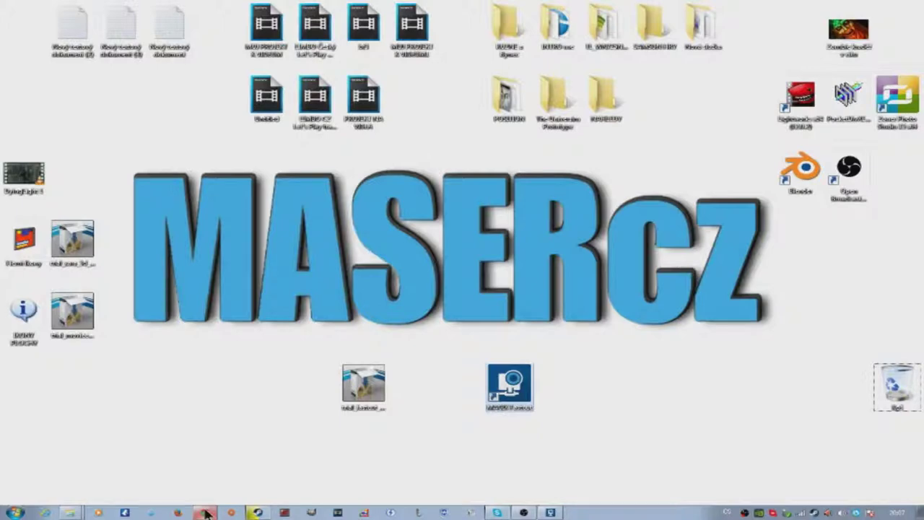
Switch to the browser and examine the action-camera editing features on the MAGIX Fastcut product page.
left_click(206, 513)
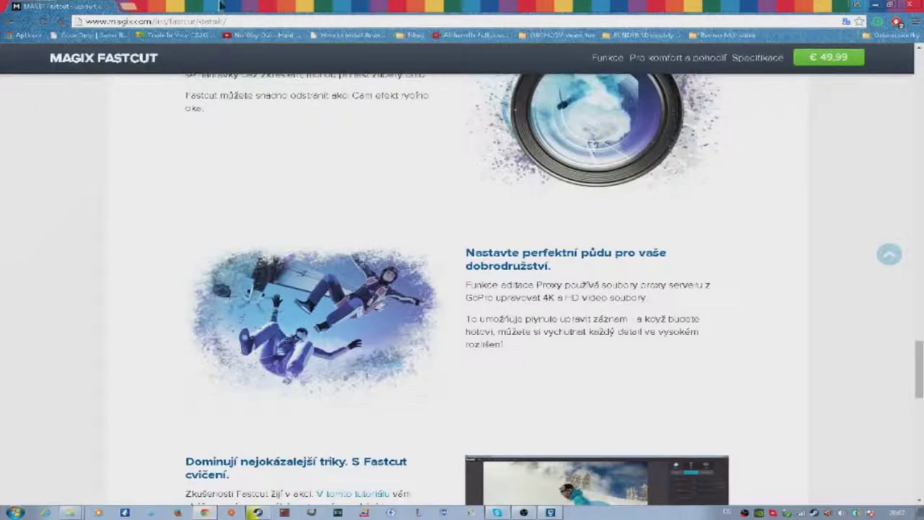
left_click_drag(238, 21, 99, 21)
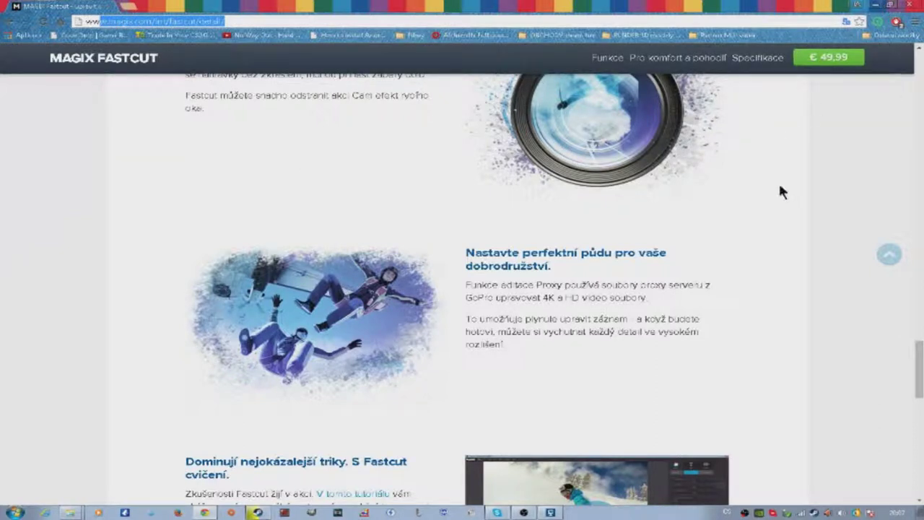
scroll(756, 248, "up", 2)
scroll(758, 254, "up", 2)
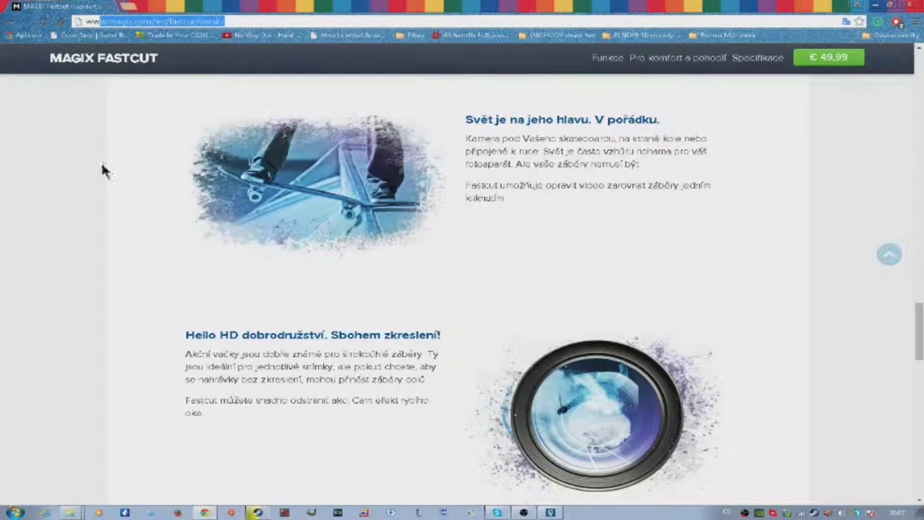
triple_click(158, 64)
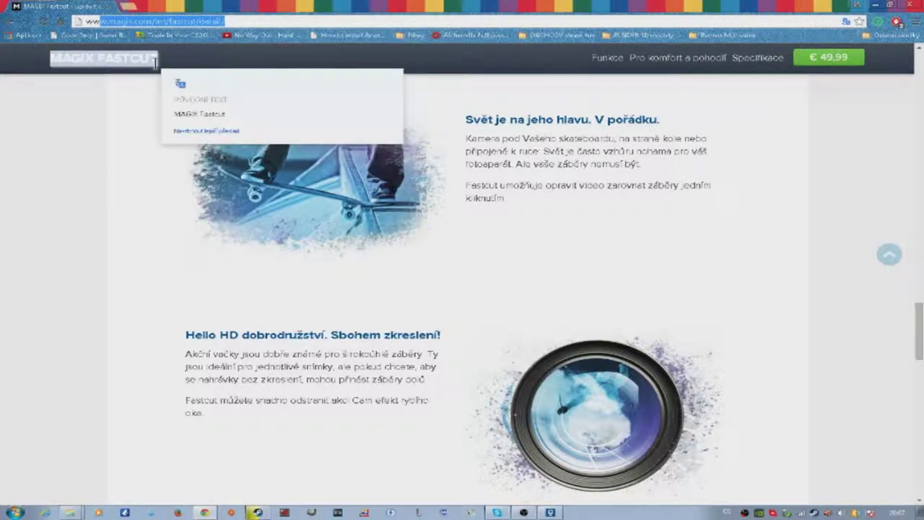
left_click(134, 189)
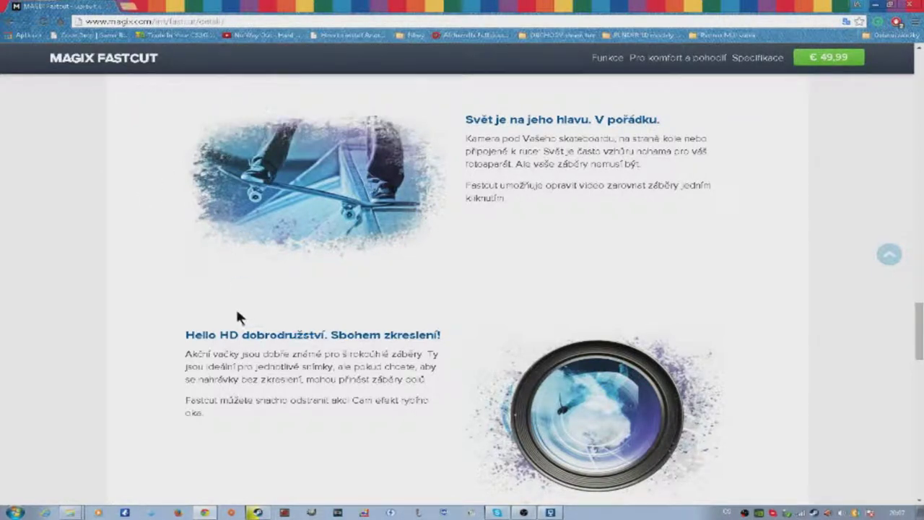
scroll(368, 312, "up", 8)
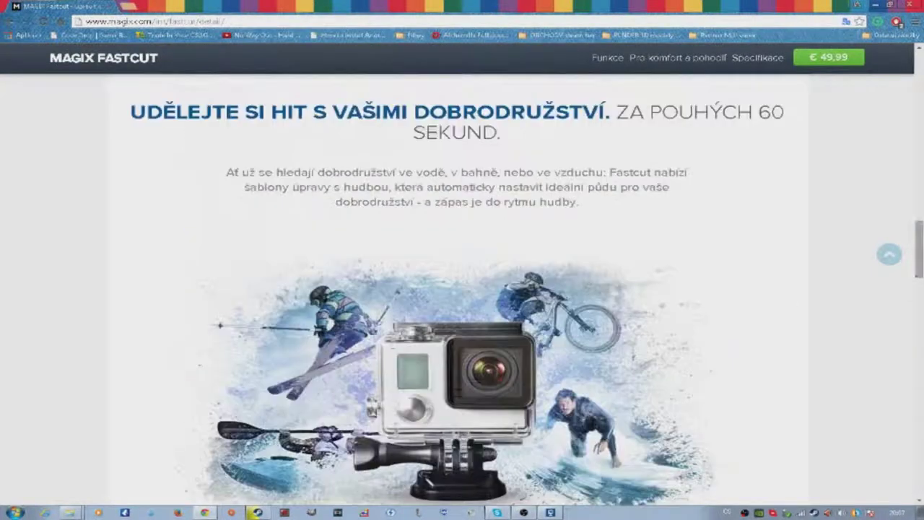
Review the Fastcut page's key feature list, the three workflow stages and the program interface preview.
scroll(916, 273, "up", 4)
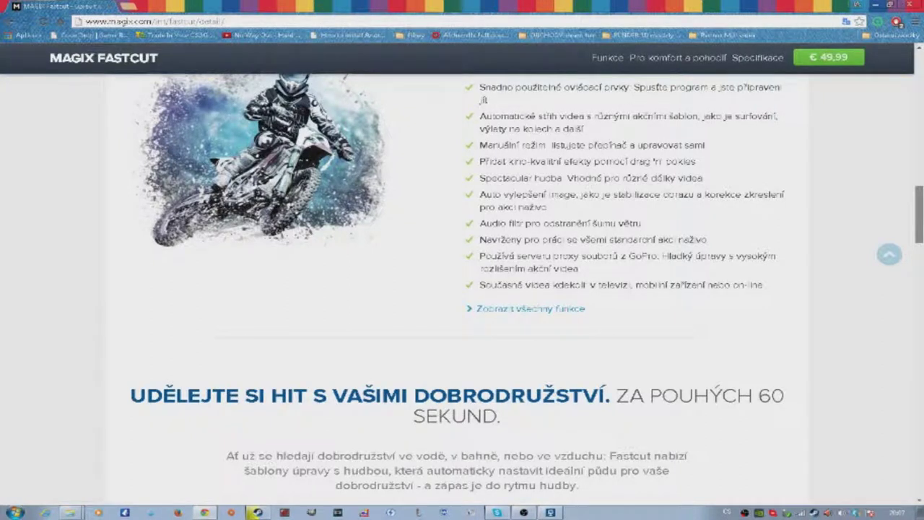
scroll(920, 190, "up", 5)
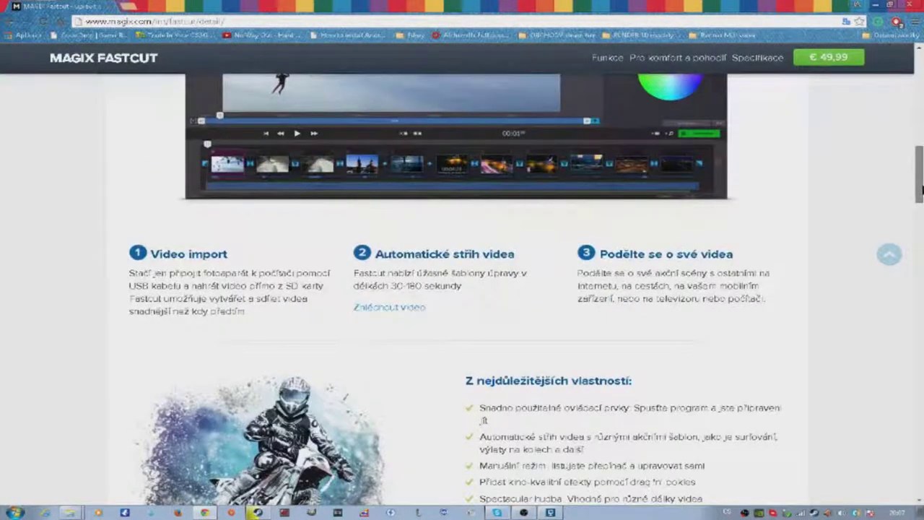
left_click_drag(921, 189, 918, 150)
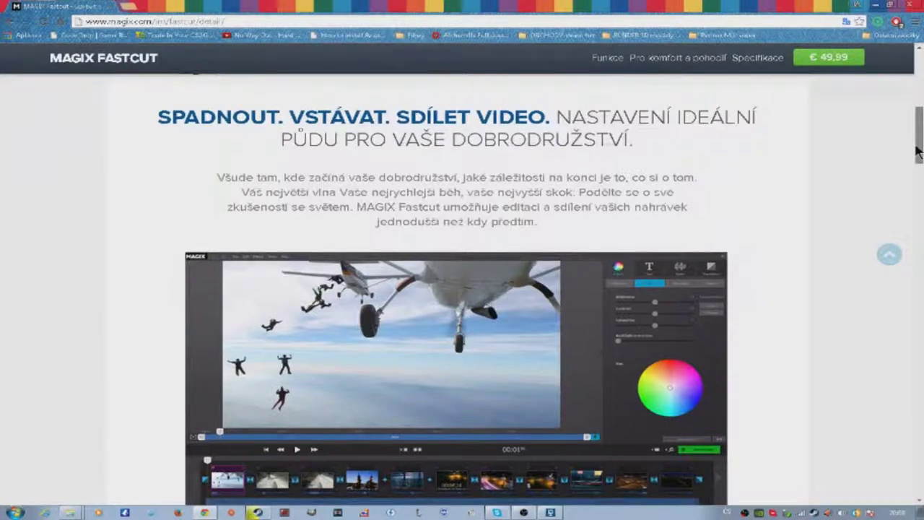
left_click_drag(918, 150, 916, 175)
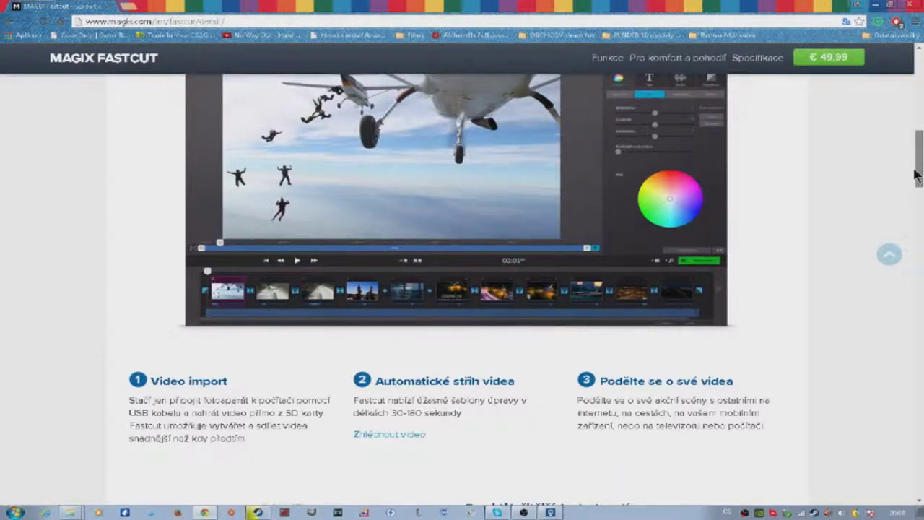
scroll(915, 175, "down", 4)
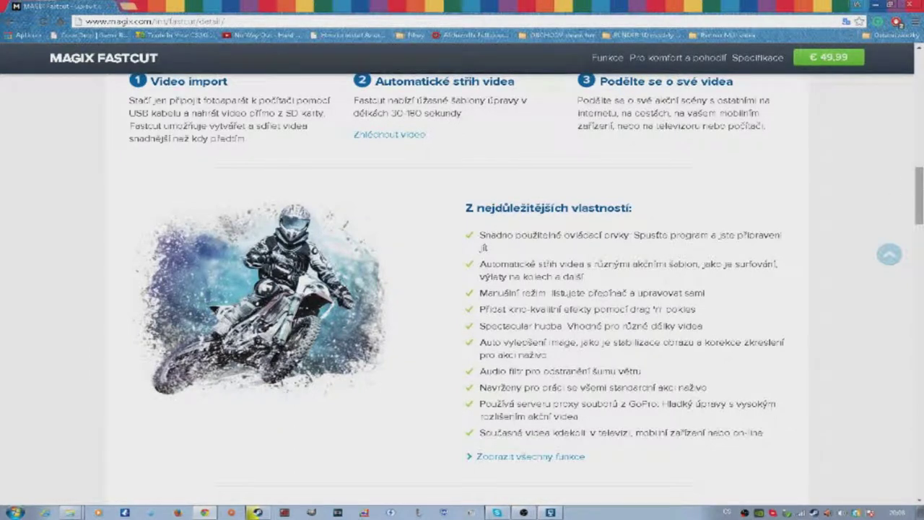
left_click_drag(917, 190, 918, 153)
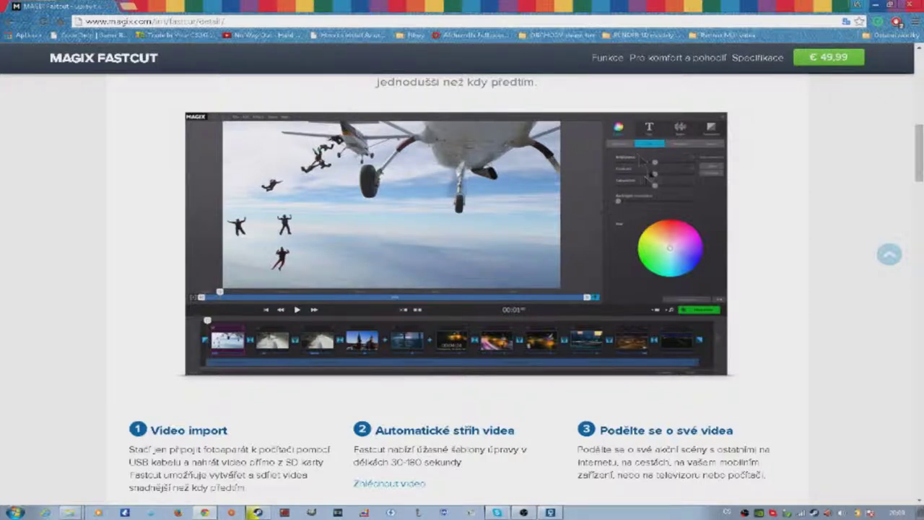
Look at the Fastcut welcome dialog, then check the price and free trial offer on the product page.
left_click(551, 512)
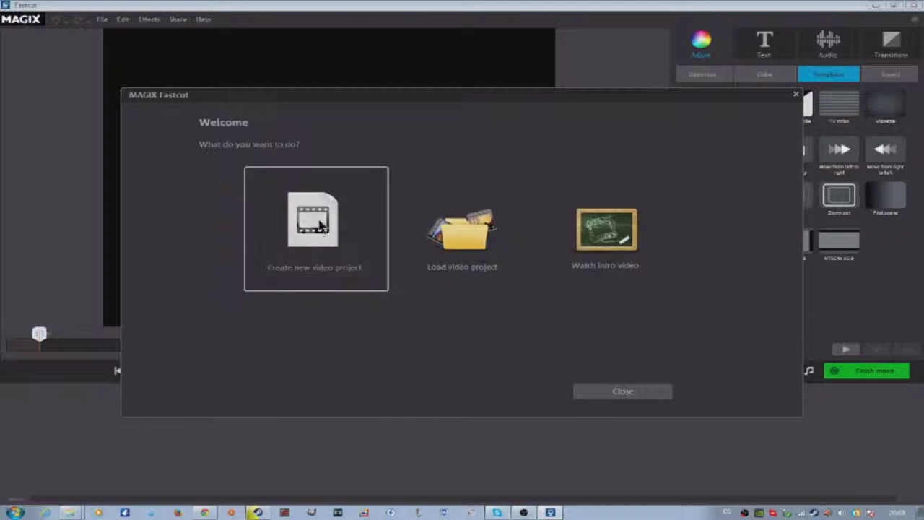
left_click(322, 243)
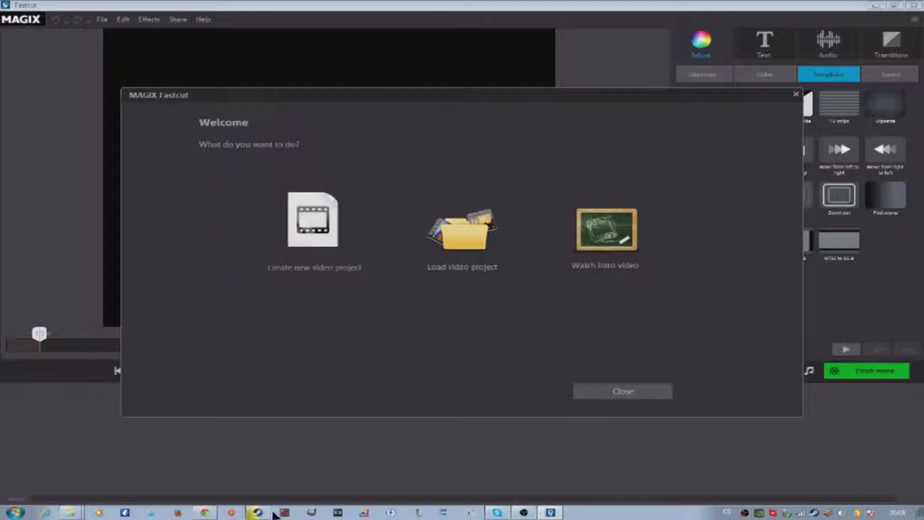
left_click(205, 513)
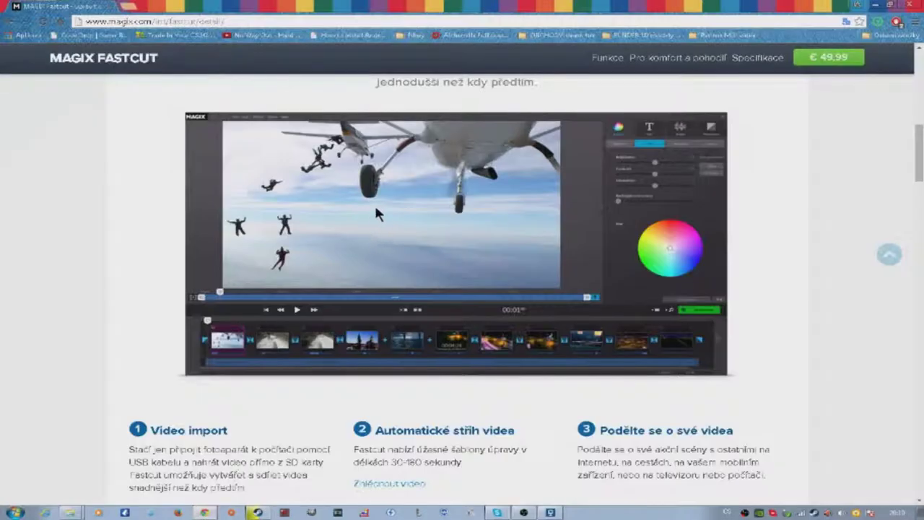
scroll(583, 233, "up", 10)
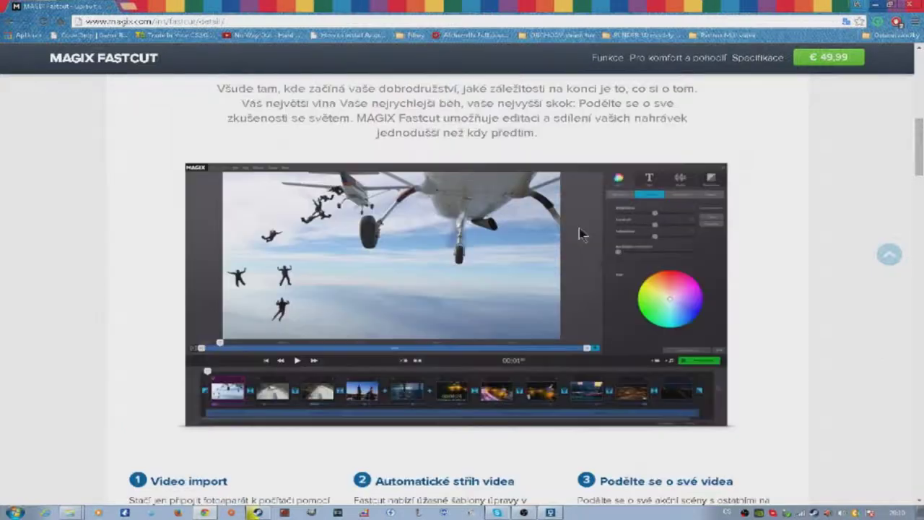
scroll(551, 446, "down", 1)
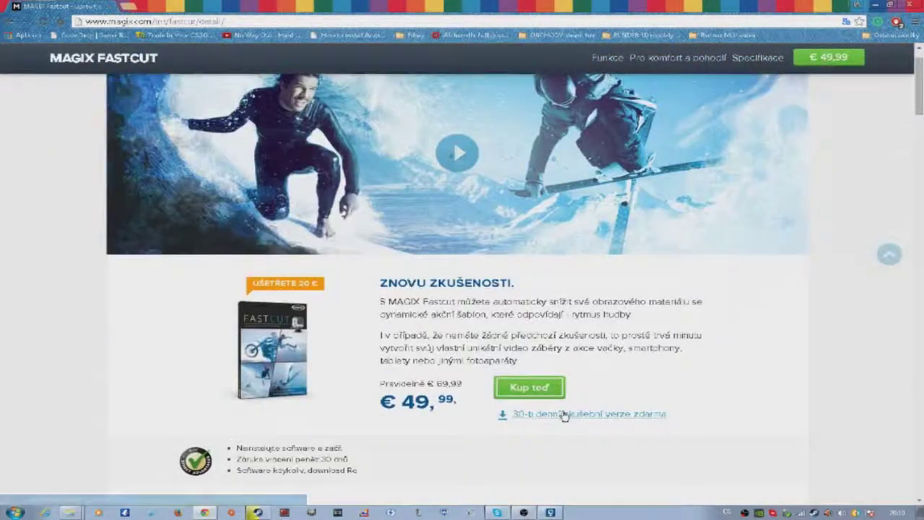
left_click_drag(401, 403, 456, 437)
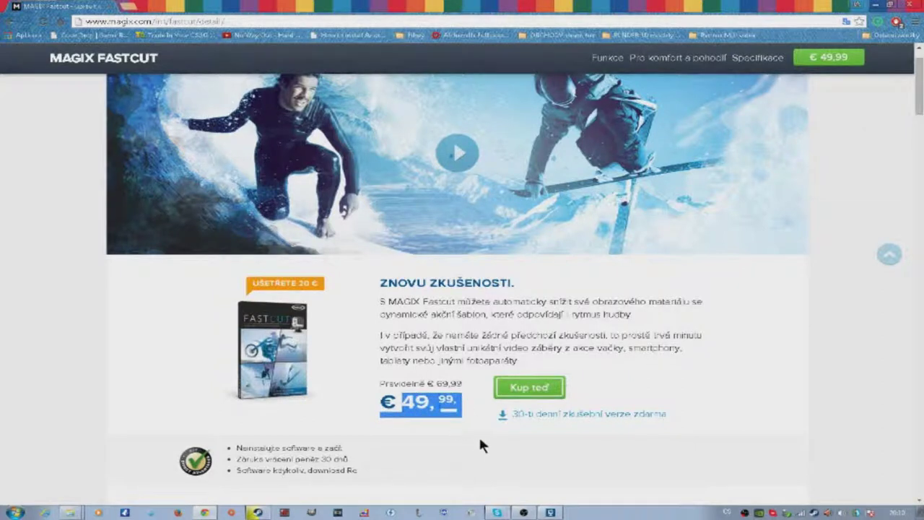
scroll(479, 435, "down", 5)
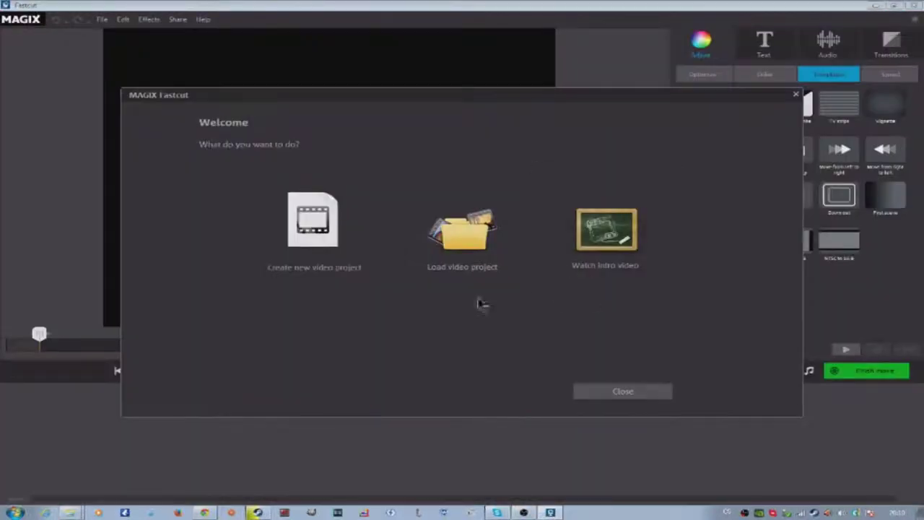
Create a new video project in Fastcut and mark the first Corvo-a bryle image for import.
left_click(328, 227)
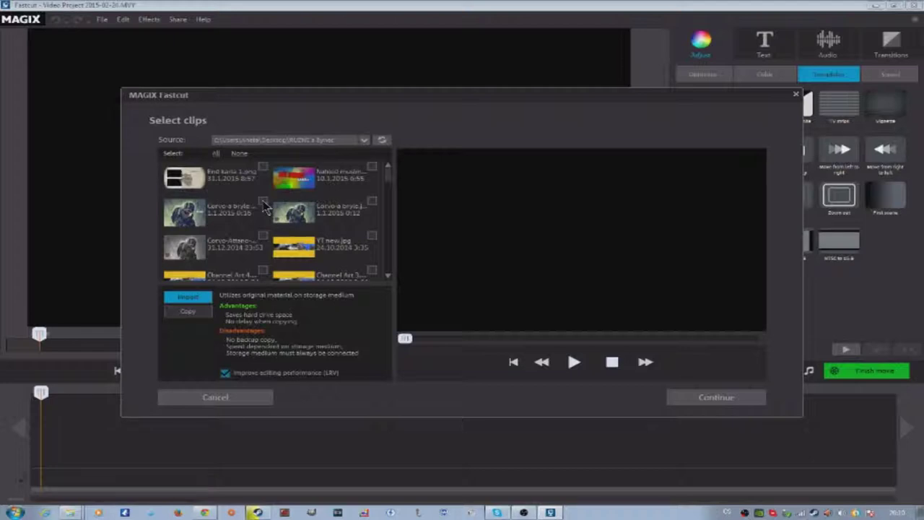
left_click(262, 202)
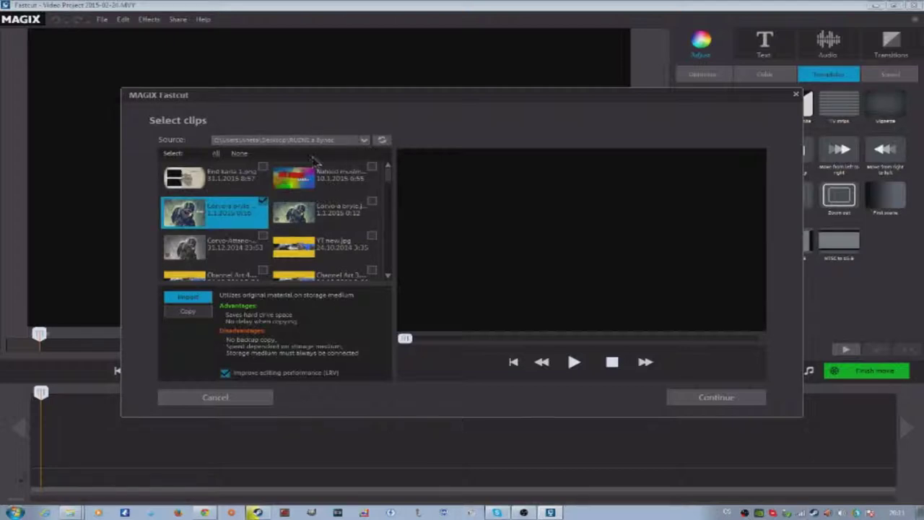
left_click(365, 140)
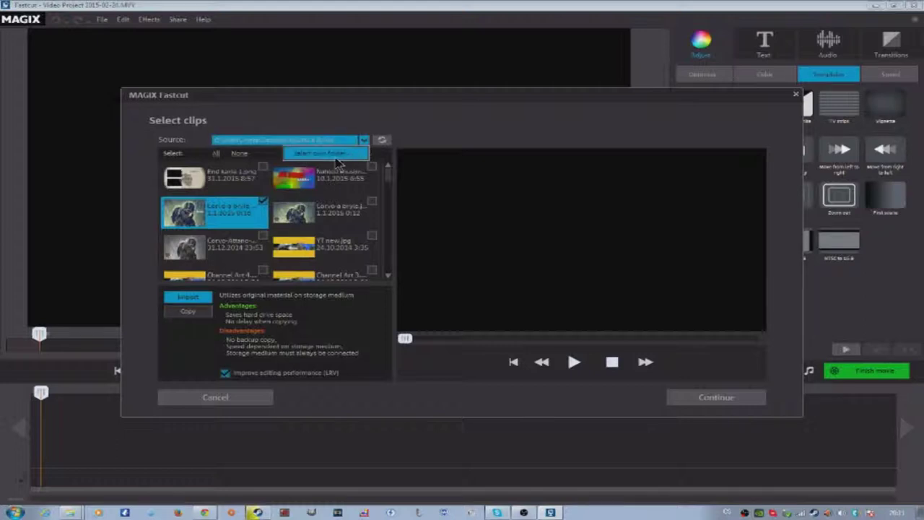
left_click(330, 153)
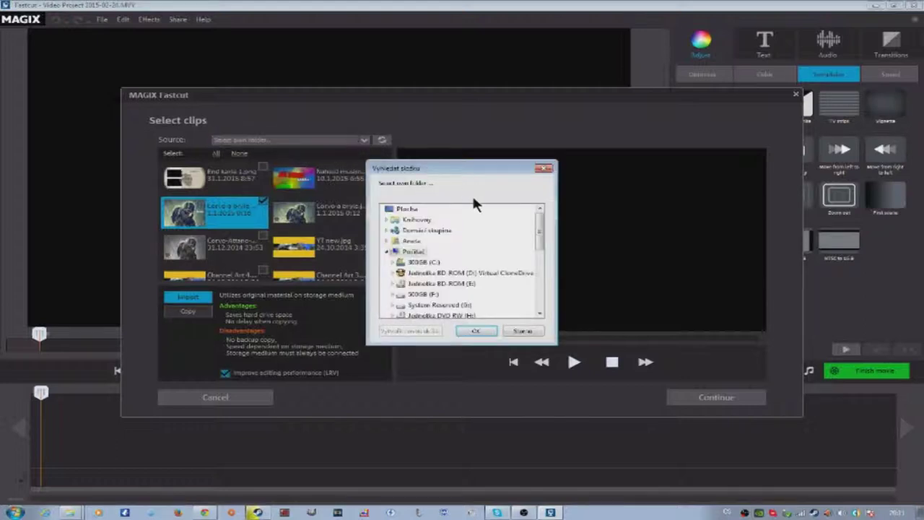
left_click(538, 331)
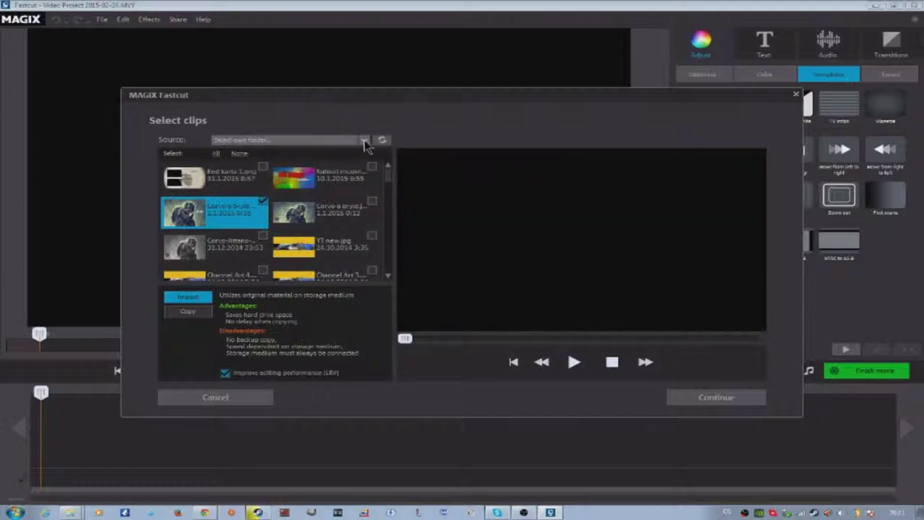
Choose the desktop folder RUZNE a Bynec as the own-folder source for the project clips.
left_click(363, 141)
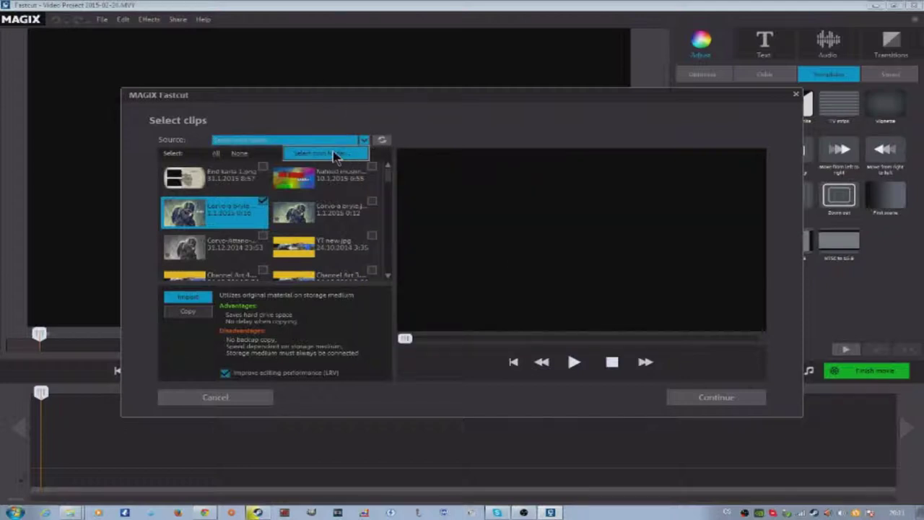
left_click(336, 154)
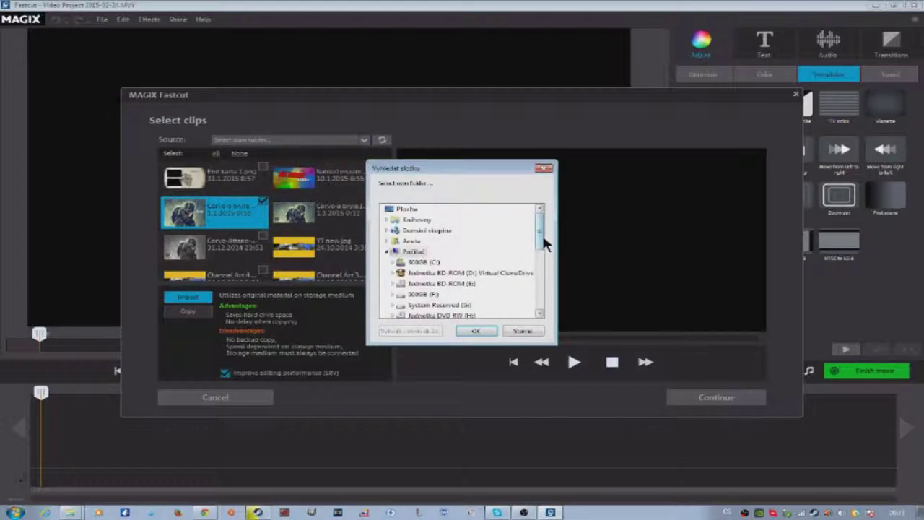
left_click_drag(537, 244, 527, 286)
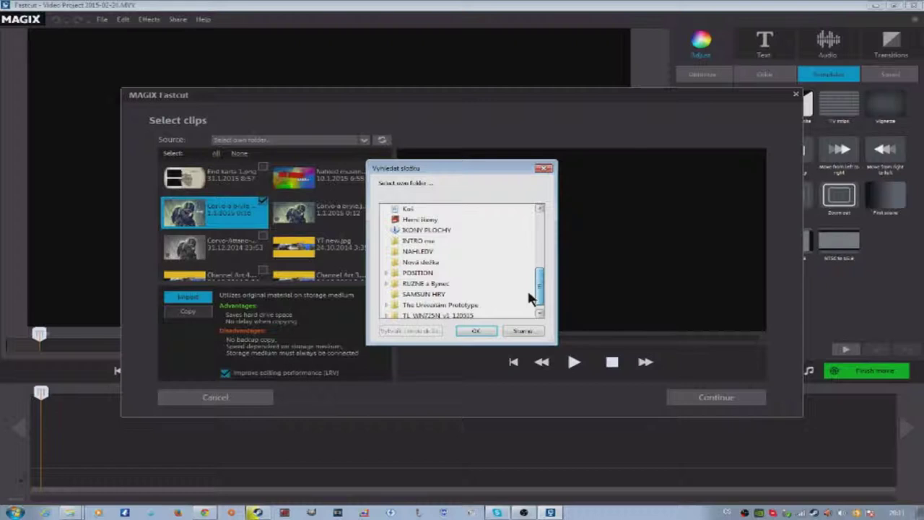
left_click_drag(527, 289, 525, 291)
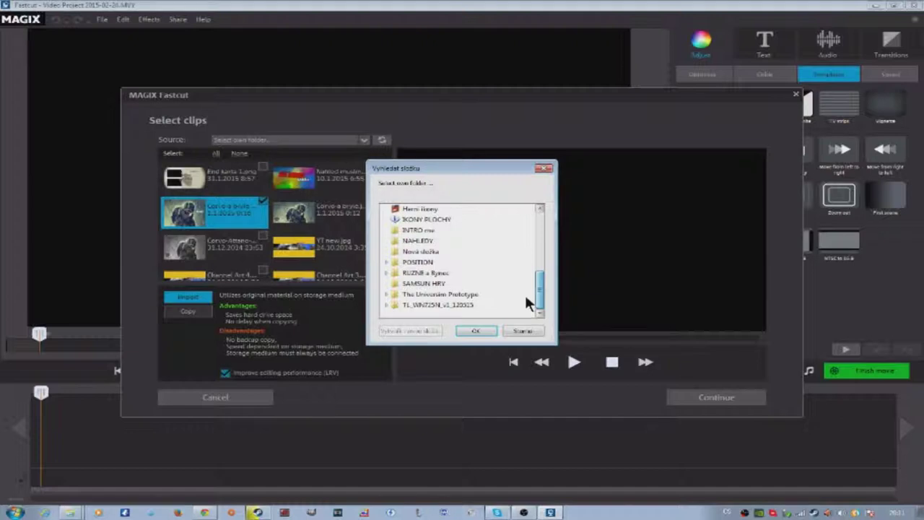
left_click_drag(524, 292, 524, 285)
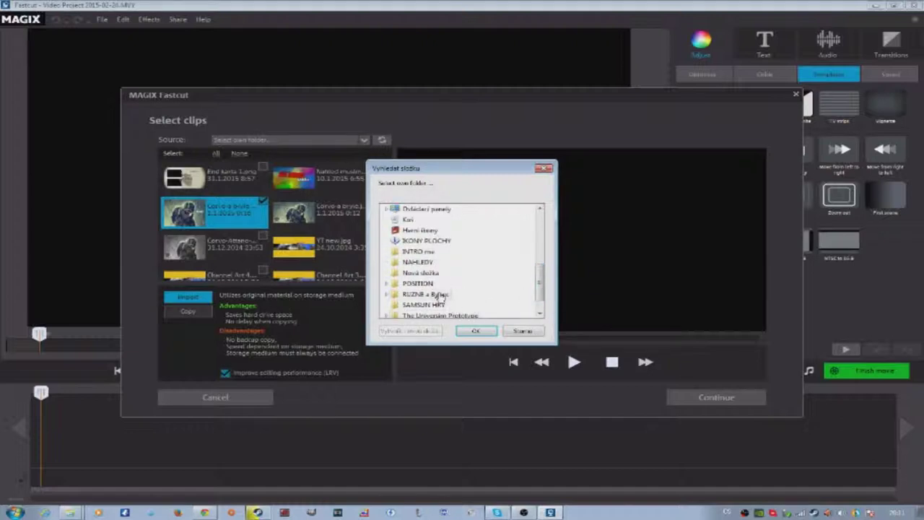
left_click(441, 296)
left_click(475, 330)
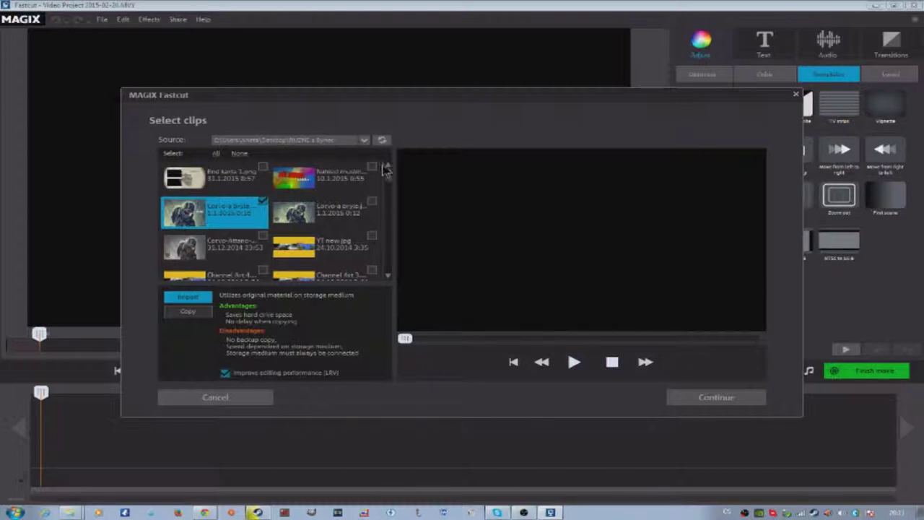
Mark the Channel Art 3 image and the LOGO-m.png and LOGO-a.png images for import.
scroll(390, 180, "down", 2)
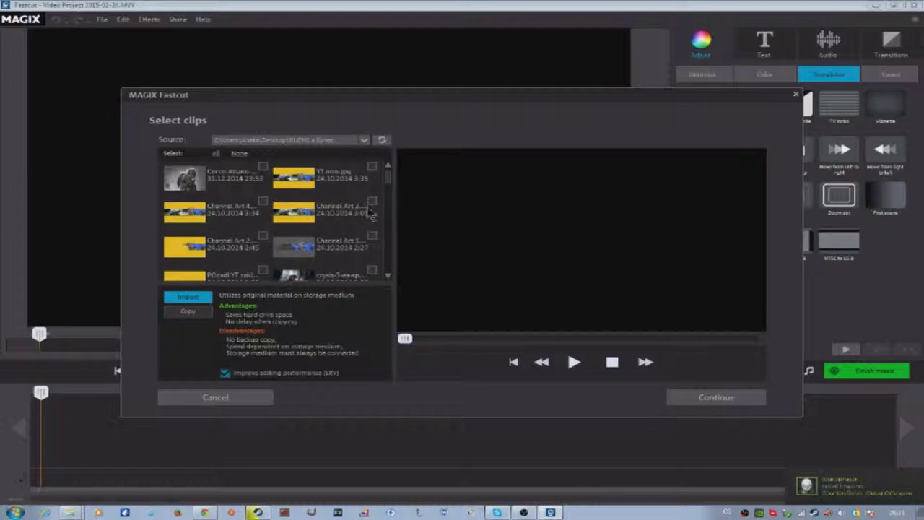
left_click(372, 202)
scroll(392, 192, "down", 5)
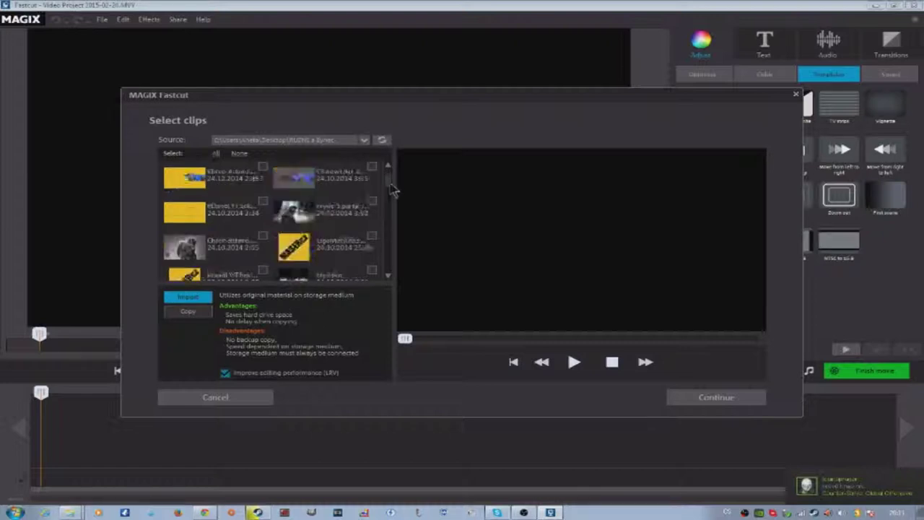
scroll(389, 197, "down", 4)
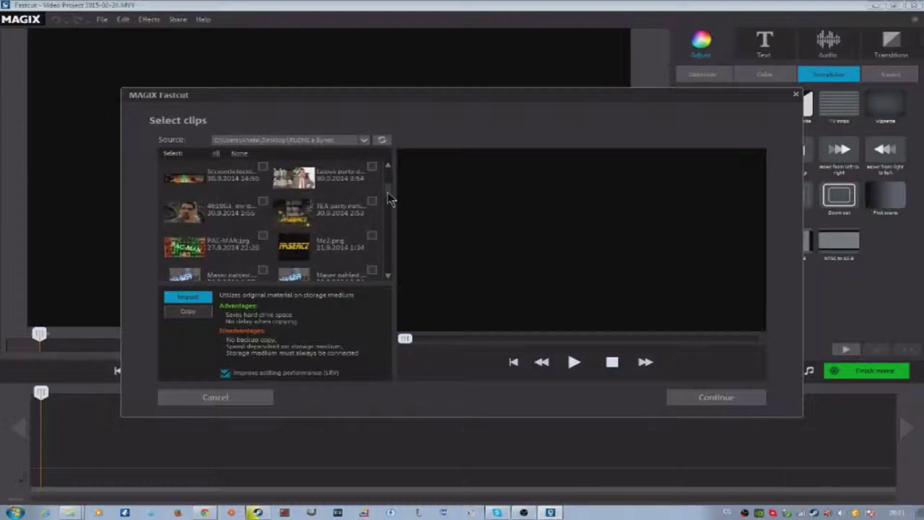
scroll(390, 201, "down", 8)
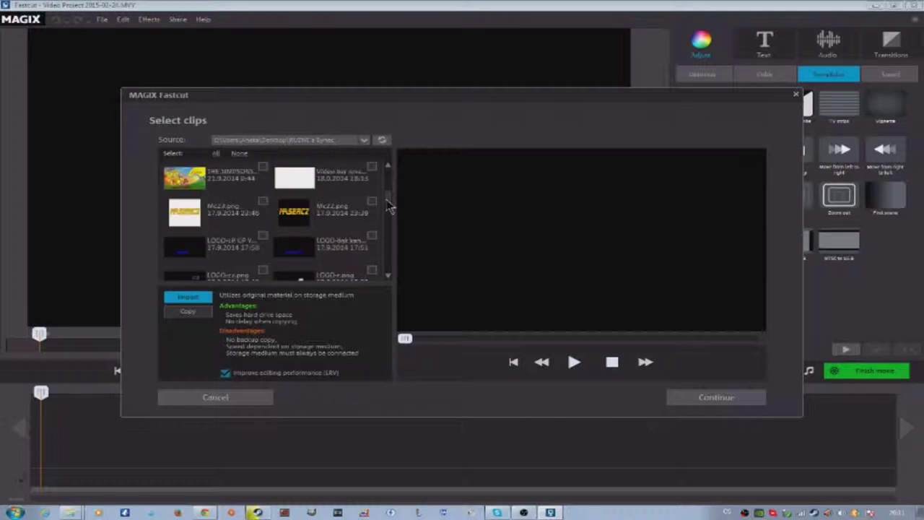
scroll(388, 209, "down", 3)
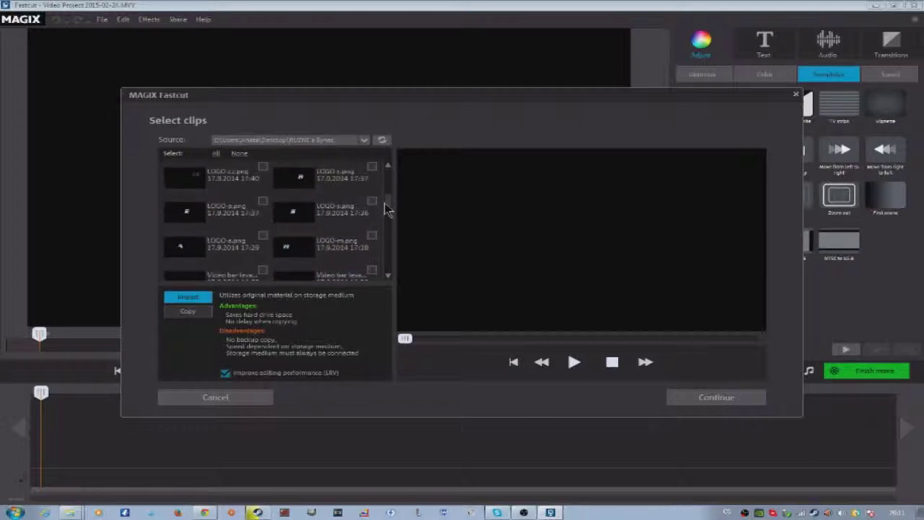
scroll(386, 209, "up", 2)
scroll(387, 207, "down", 3)
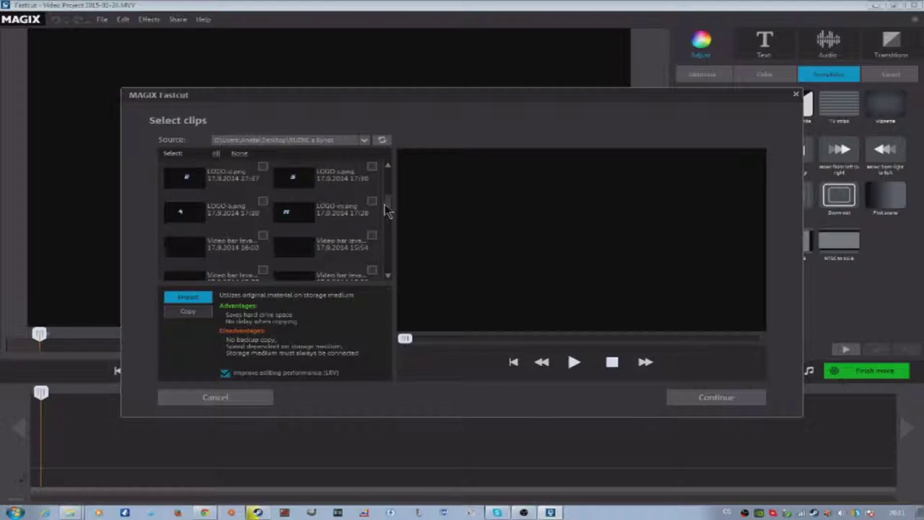
left_click(323, 178)
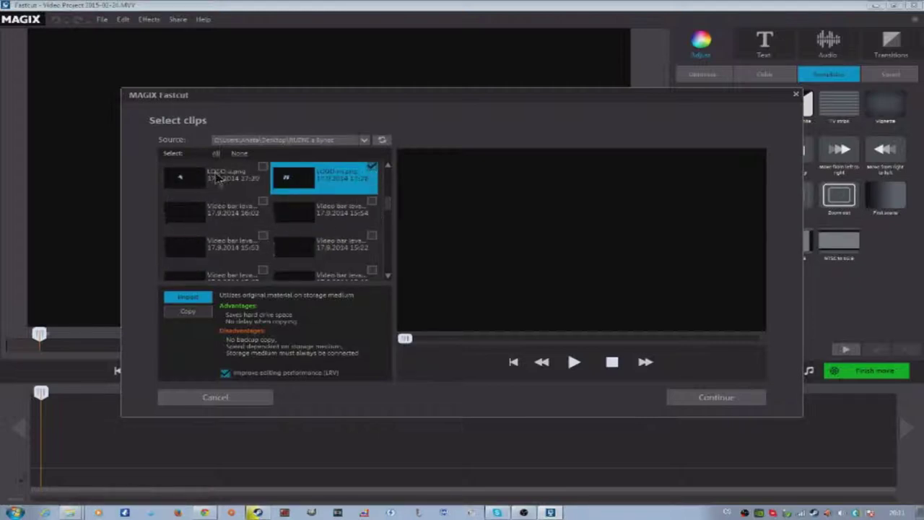
left_click(264, 167)
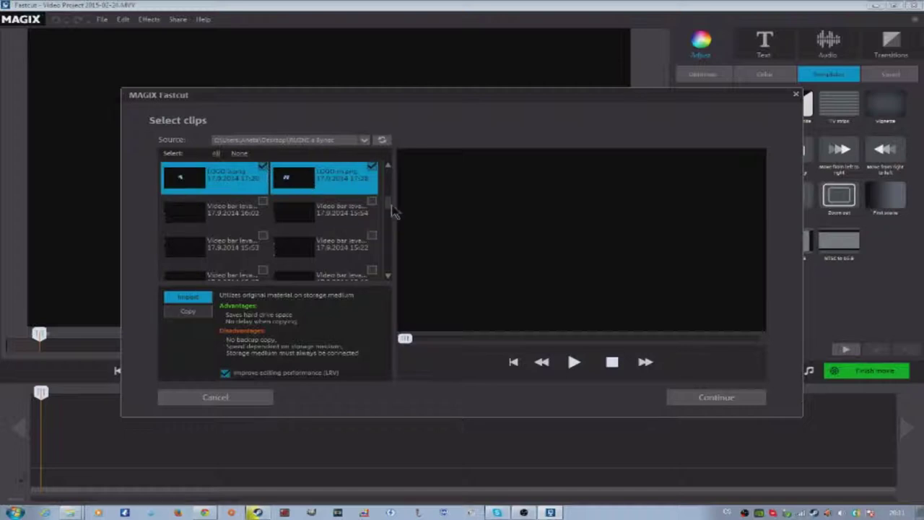
Mark the colourful Nahled image at the start of the list, the second LIMBO image, and the Maser and End card images for import.
left_click_drag(392, 208, 392, 171)
left_click(372, 167)
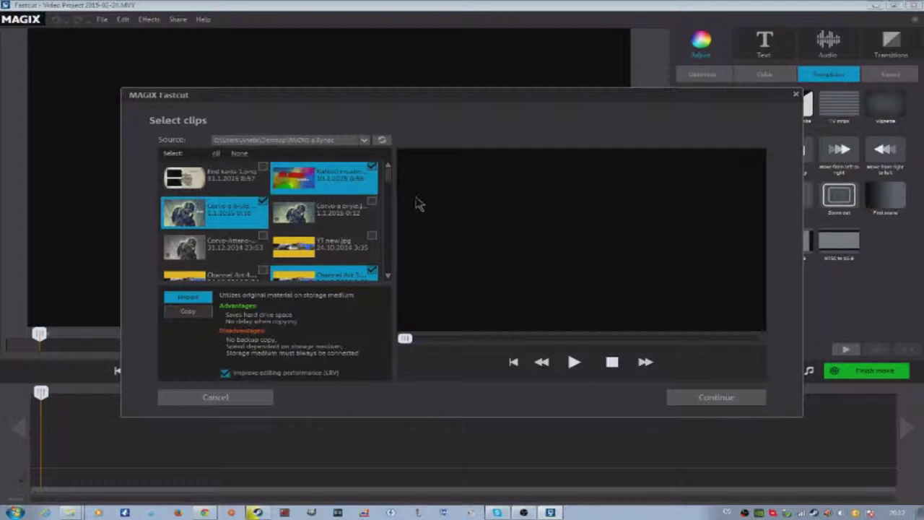
left_click_drag(388, 176, 389, 194)
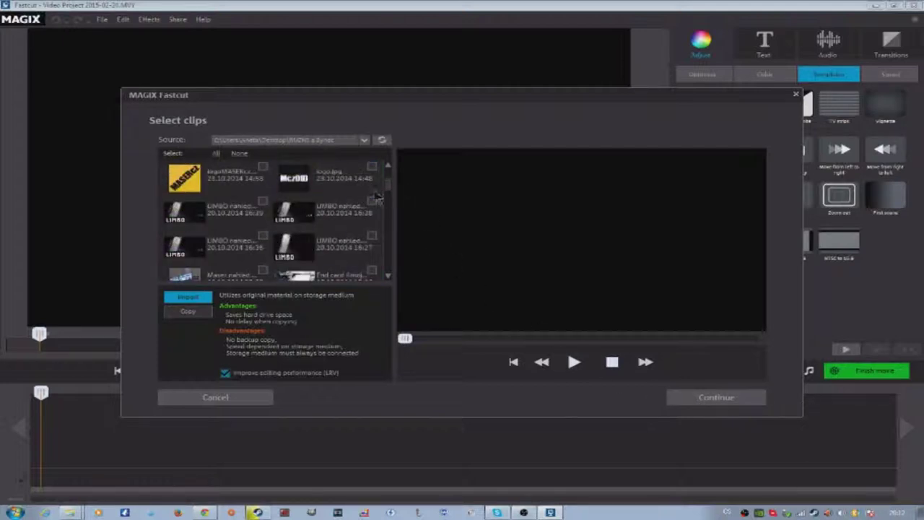
left_click(371, 202)
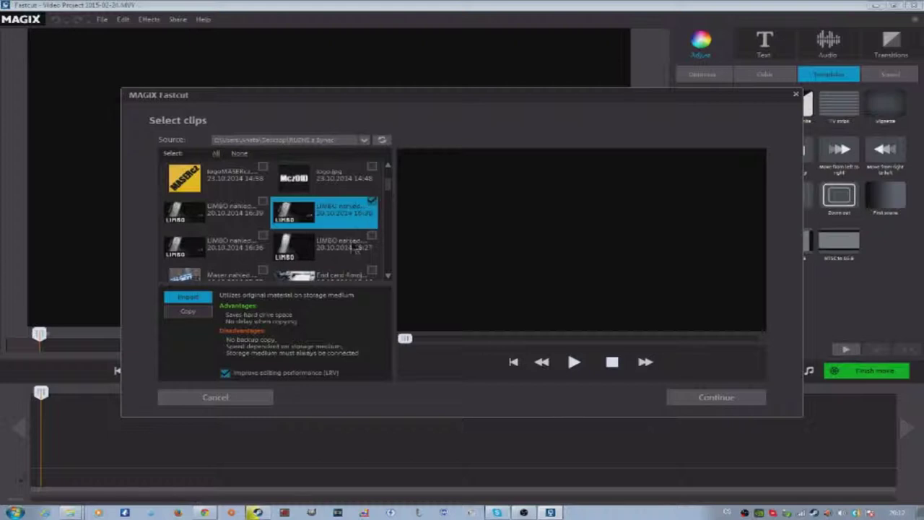
left_click(263, 272)
left_click(372, 272)
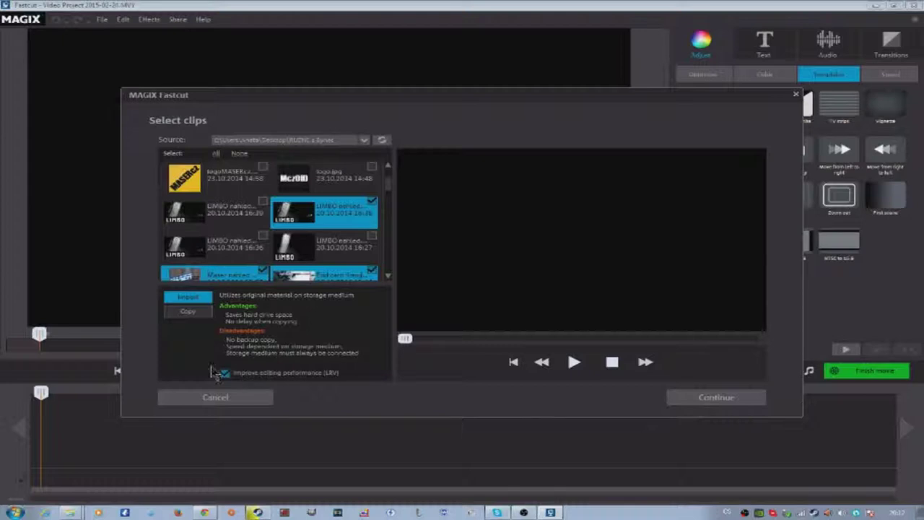
Look at the LRV editing performance option and the available movie templates, and return to the clip selection.
left_click(224, 374)
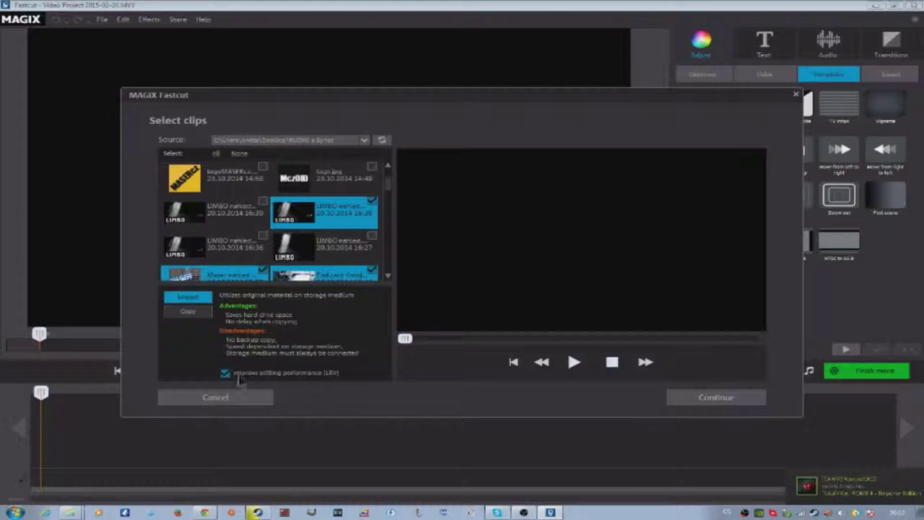
left_click(225, 372)
left_click(691, 397)
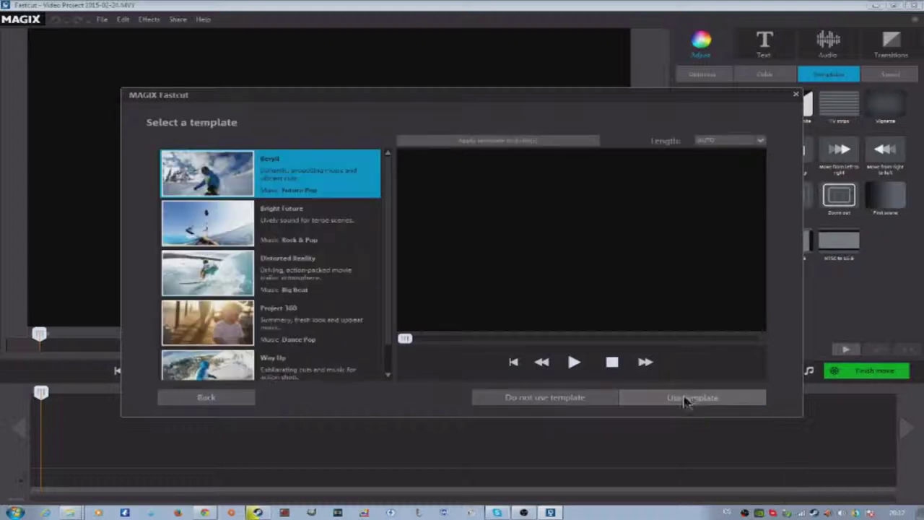
left_click(213, 396)
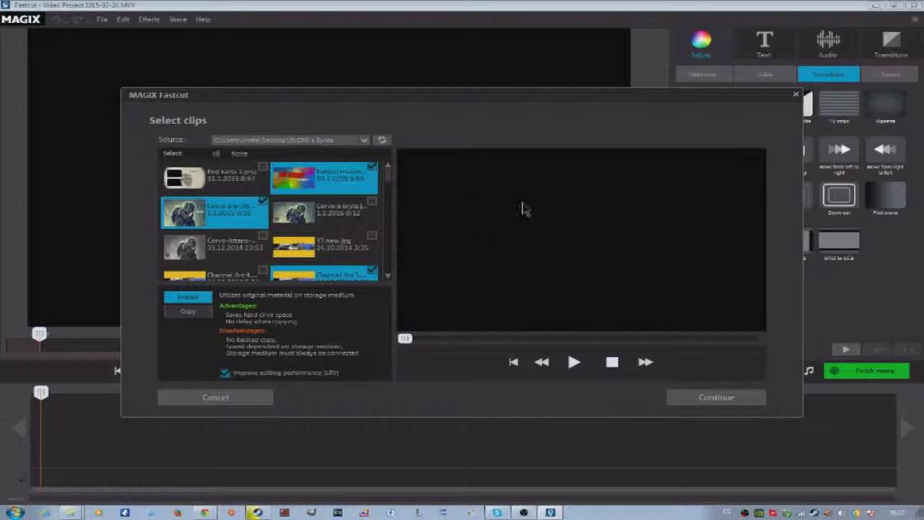
left_click(716, 398)
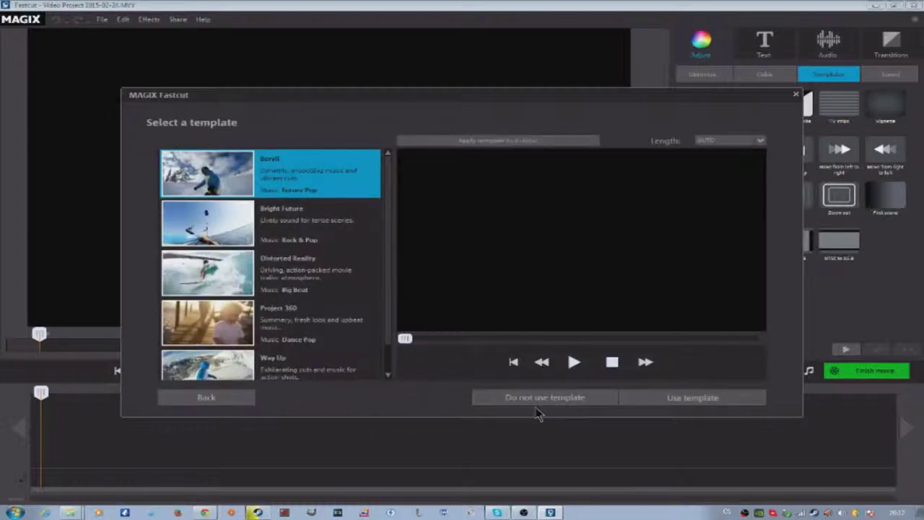
left_click(241, 400)
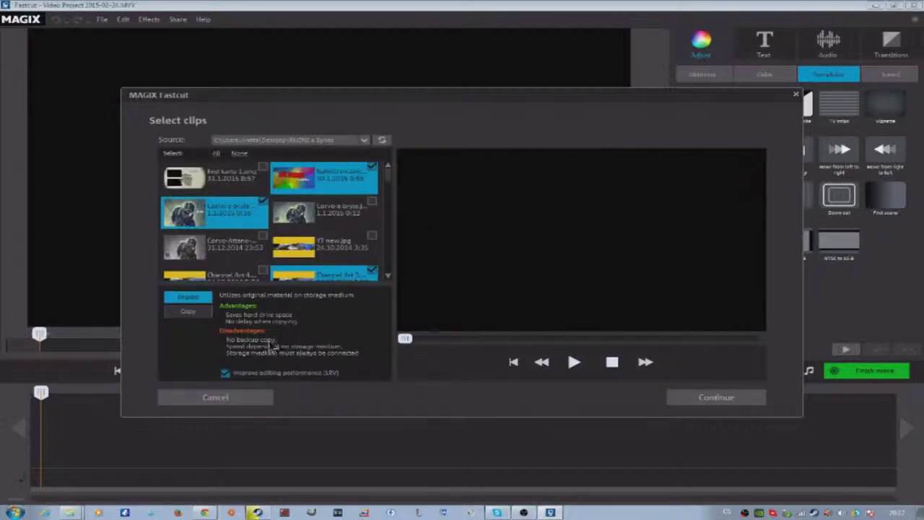
Mark the second Corvo-a bryle image, YT new.jpg and the Channel Art 4 image for import.
left_click(370, 203)
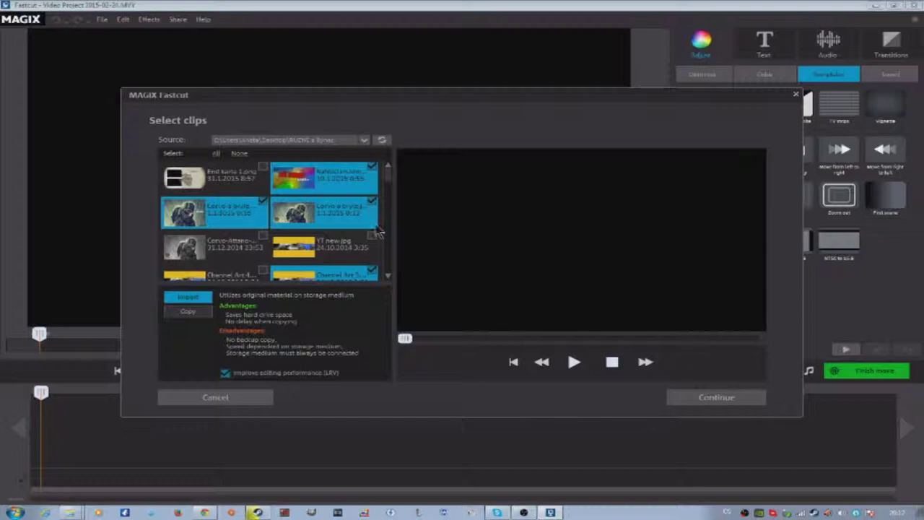
left_click(370, 237)
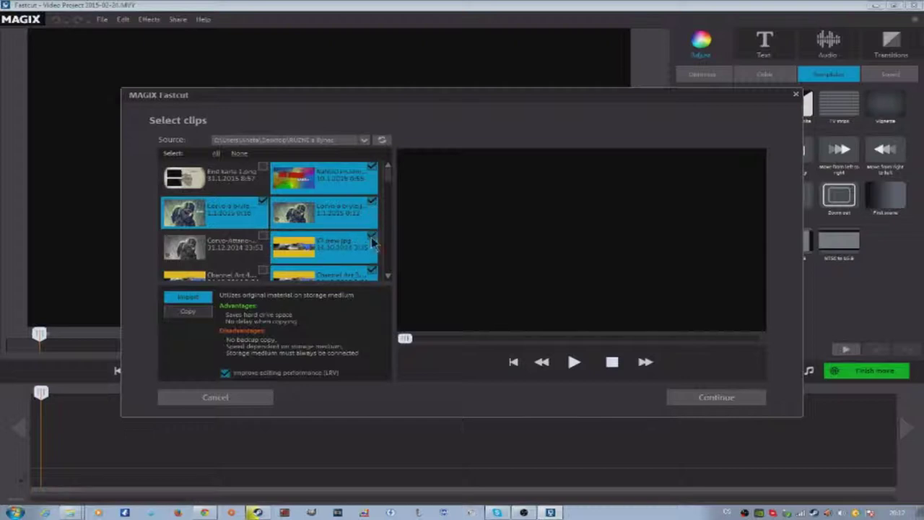
left_click(263, 271)
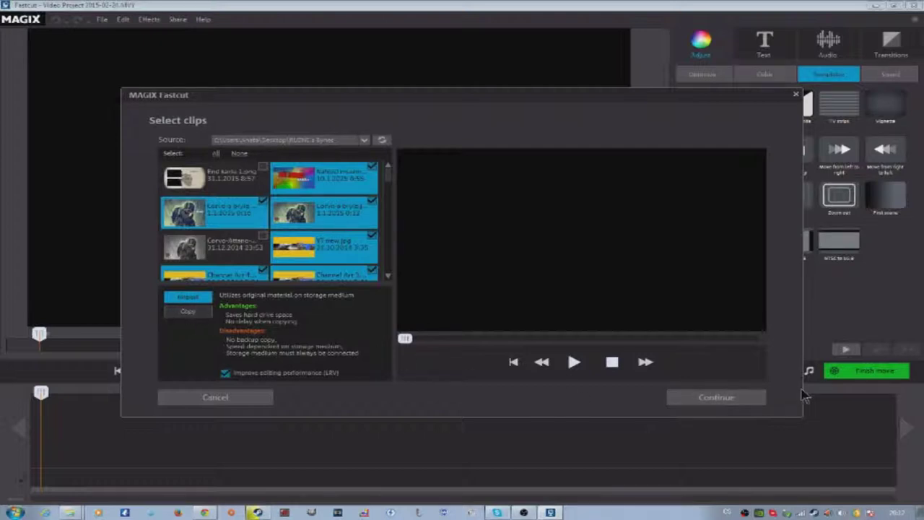
Apply the first template, with Future Pop music, to the selected clips and dismiss the trial version notice.
left_click(729, 401)
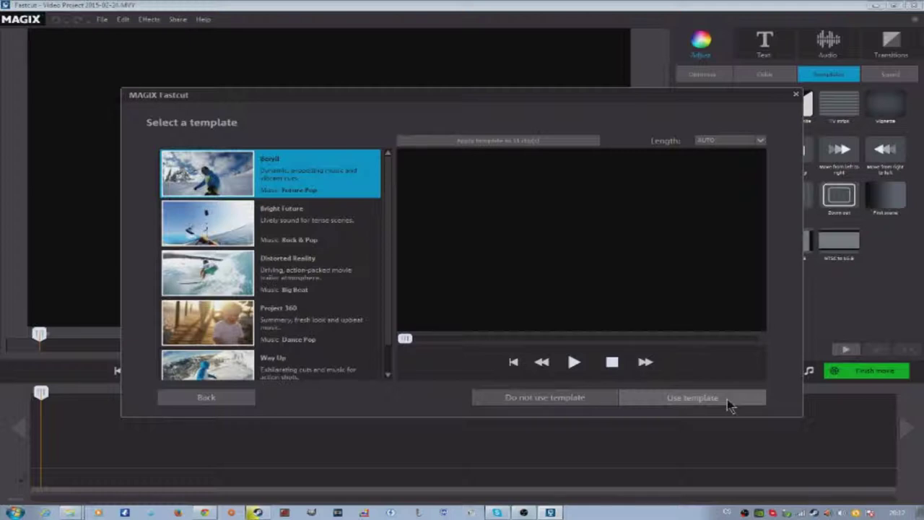
left_click(726, 398)
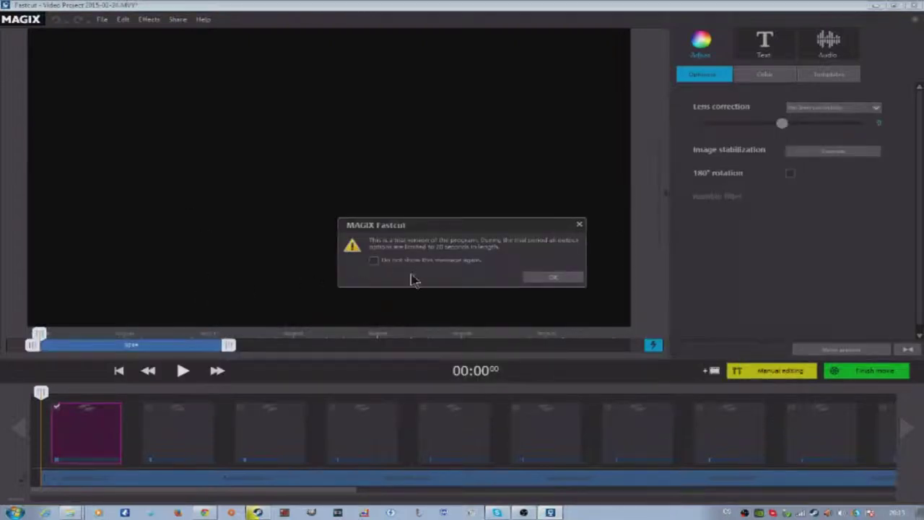
left_click(553, 278)
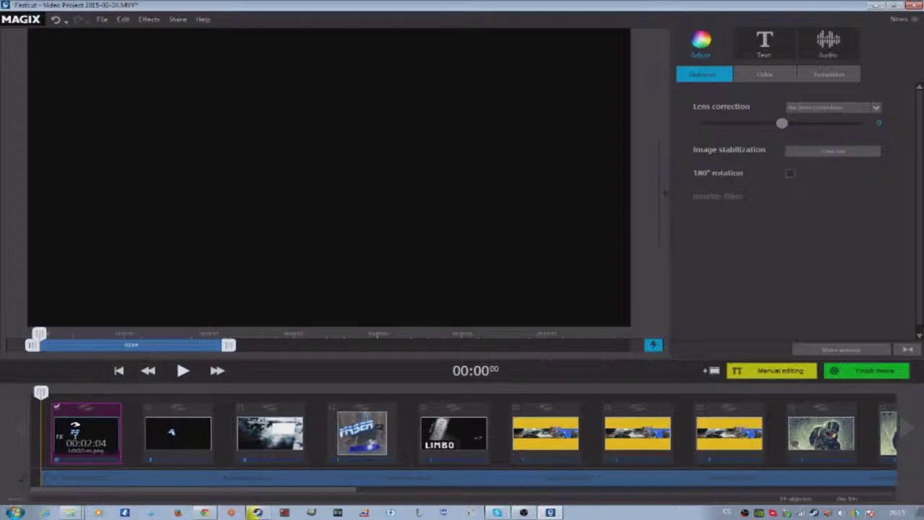
Set the lens correction of the first clip, LOGO-m.png, to GoPro Narrow.
left_click(59, 408)
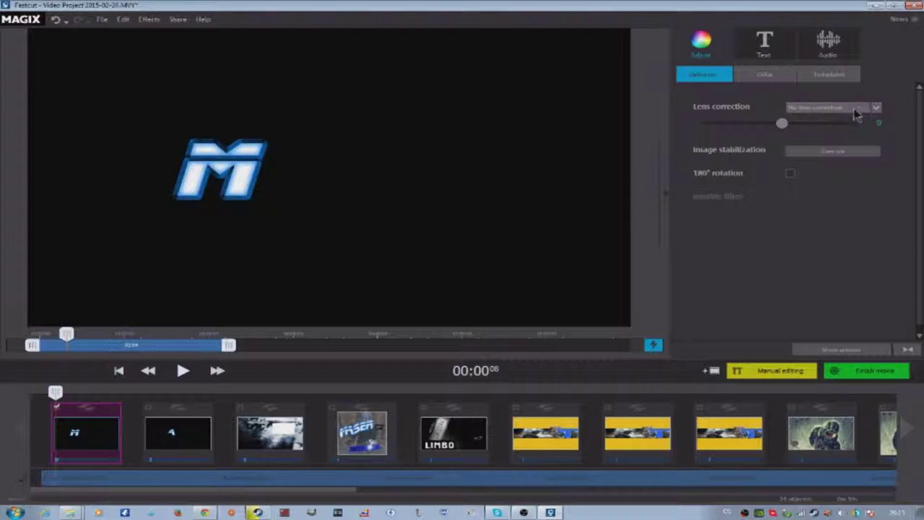
left_click(874, 108)
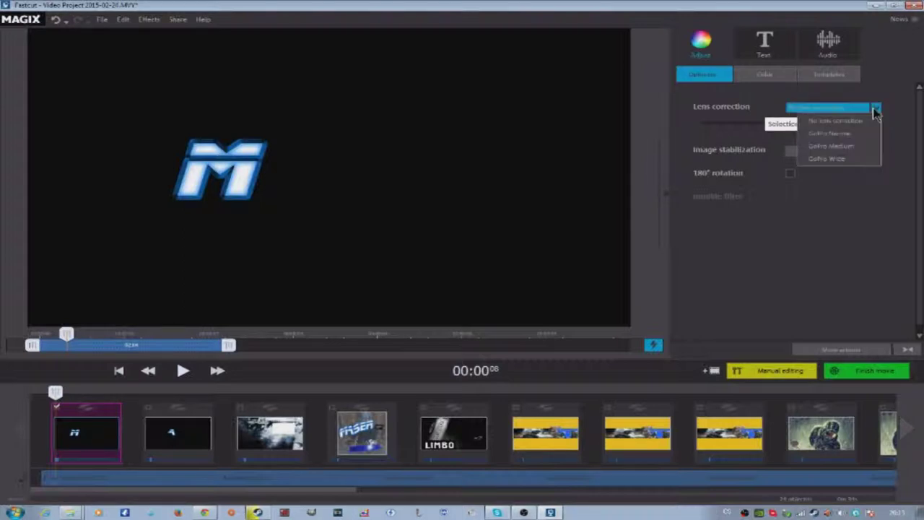
left_click(825, 138)
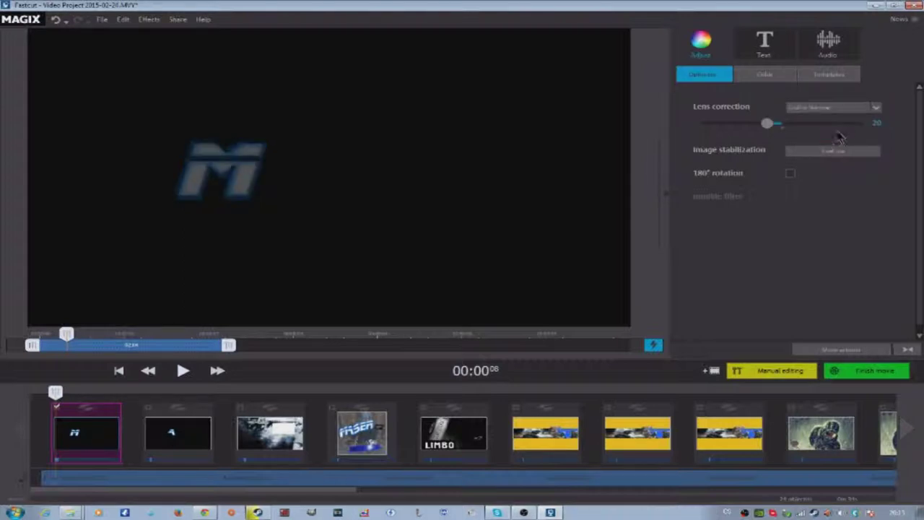
Move the playhead to the second clip at 00:02:04 and call up manual editing, declining to unlock the film from its template.
left_click_drag(56, 392, 143, 399)
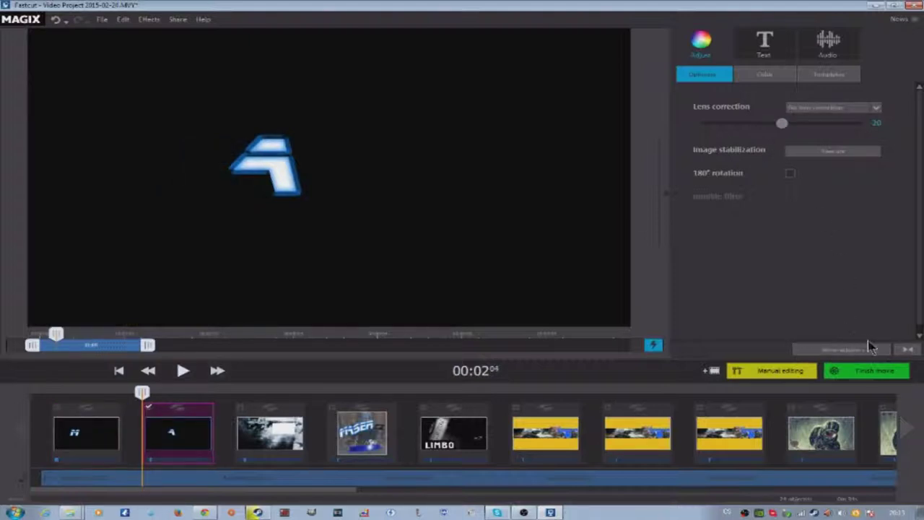
left_click(780, 372)
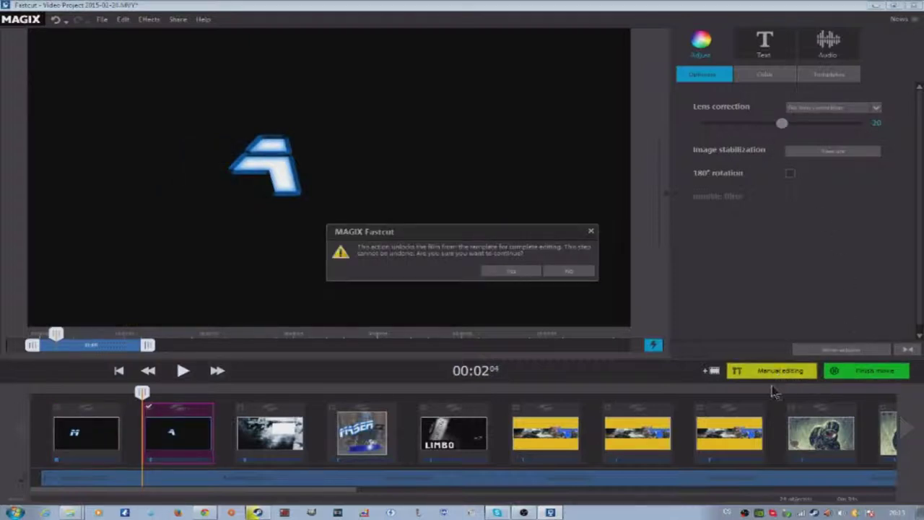
left_click(568, 272)
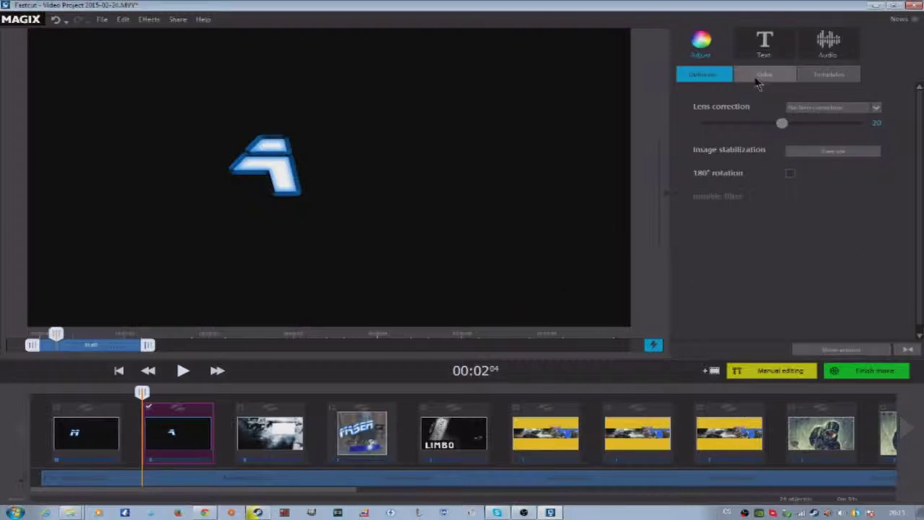
Add the title MALS to the second clip with a 0.2 s show time, 2.5 s duration and 0.6 s hide time.
left_click(764, 43)
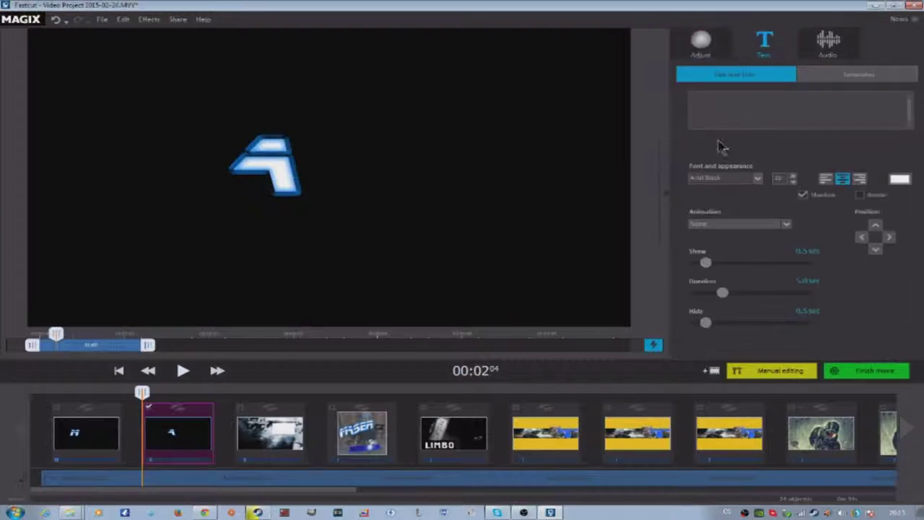
type("MALSA")
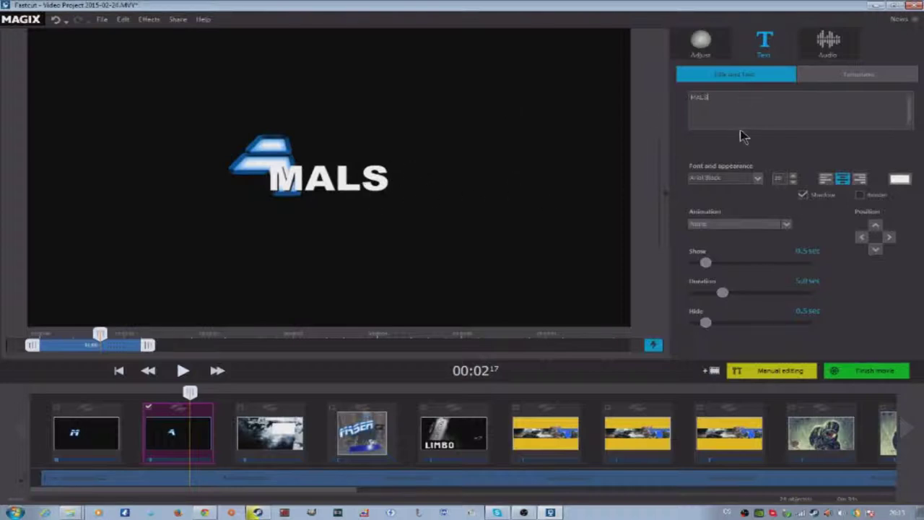
left_click_drag(715, 268, 708, 322)
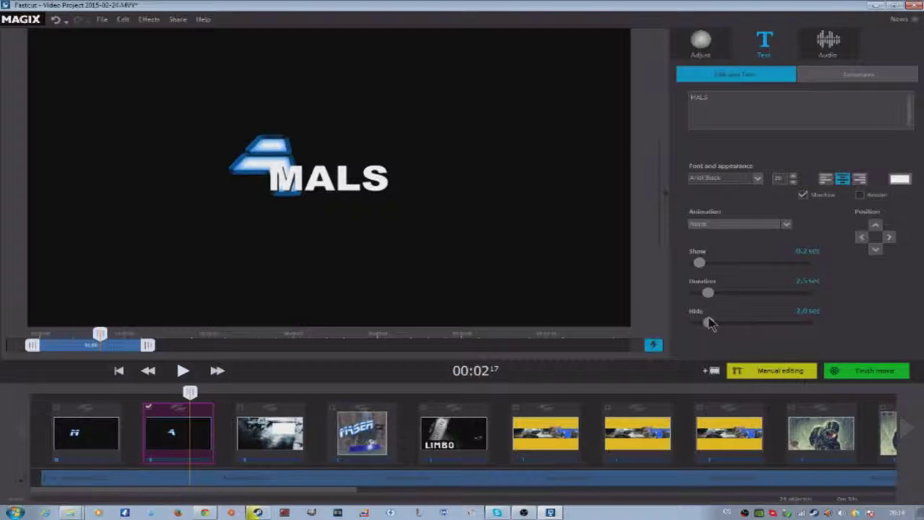
Move the MALS title to the right of the A logo and shift it slightly downward.
left_click(889, 236)
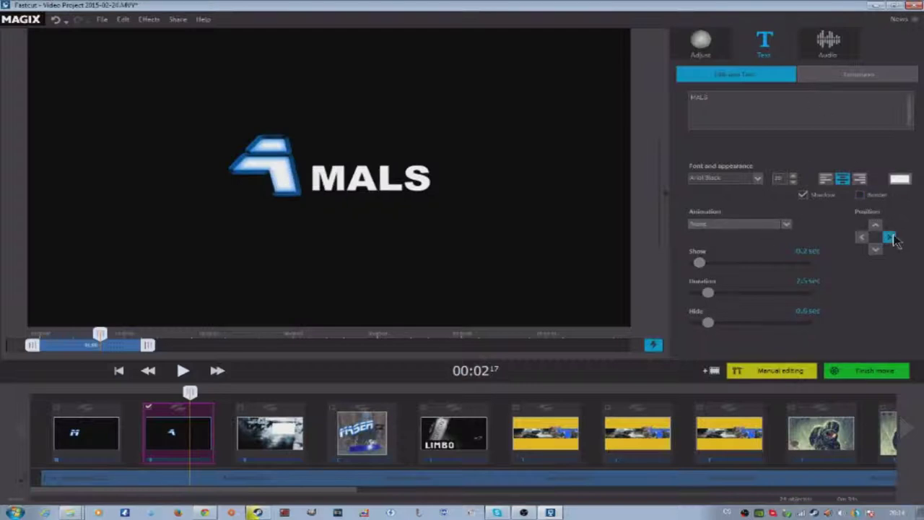
left_click(861, 237)
left_click(875, 225)
left_click(874, 248)
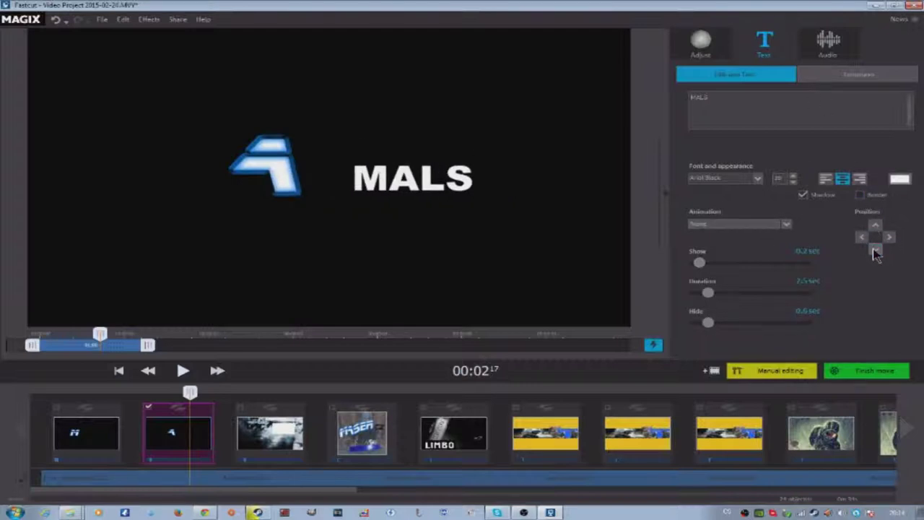
left_click(875, 248)
Give the title a border and a blue text colour, and change its wording to MALSa.
left_click(899, 179)
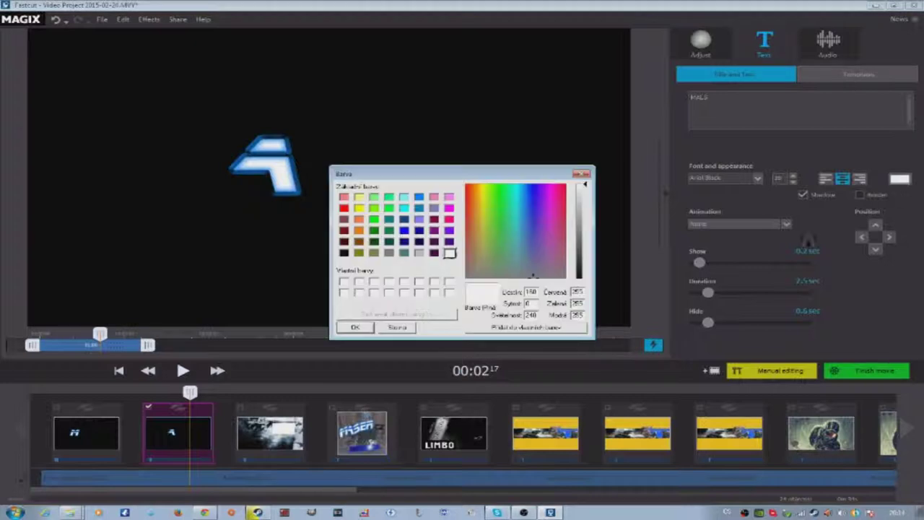
left_click(526, 200)
left_click(365, 329)
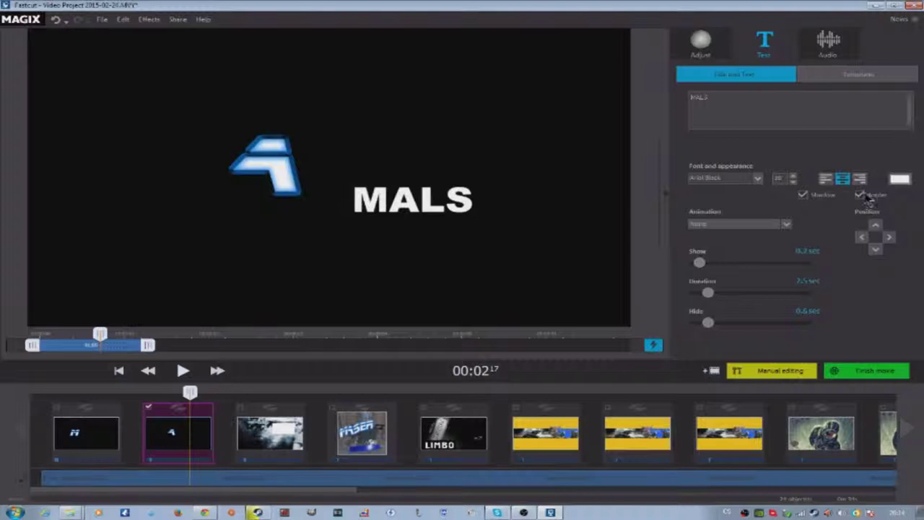
left_click(899, 179)
left_click(530, 200)
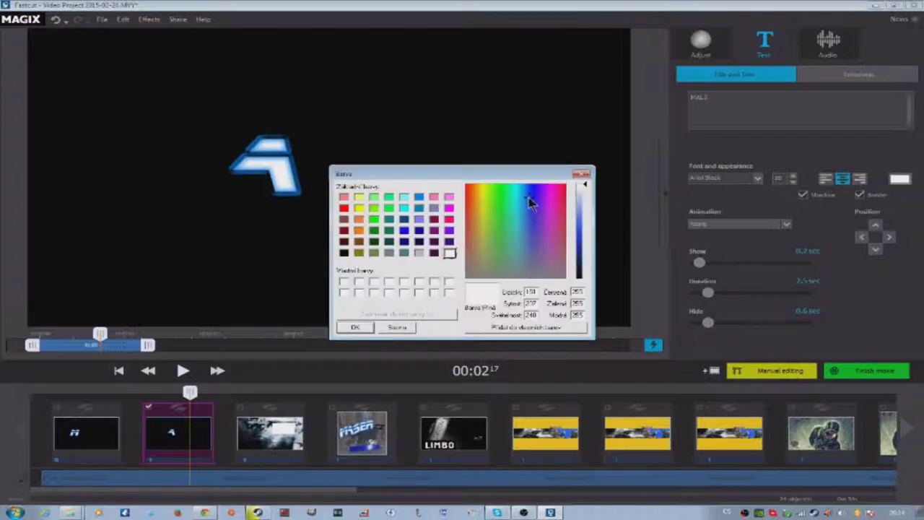
left_click_drag(587, 189, 587, 223)
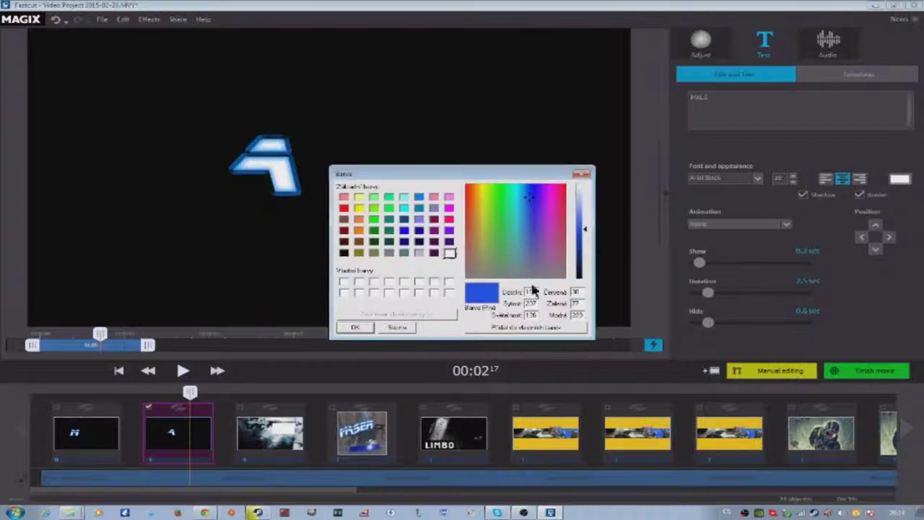
left_click(358, 329)
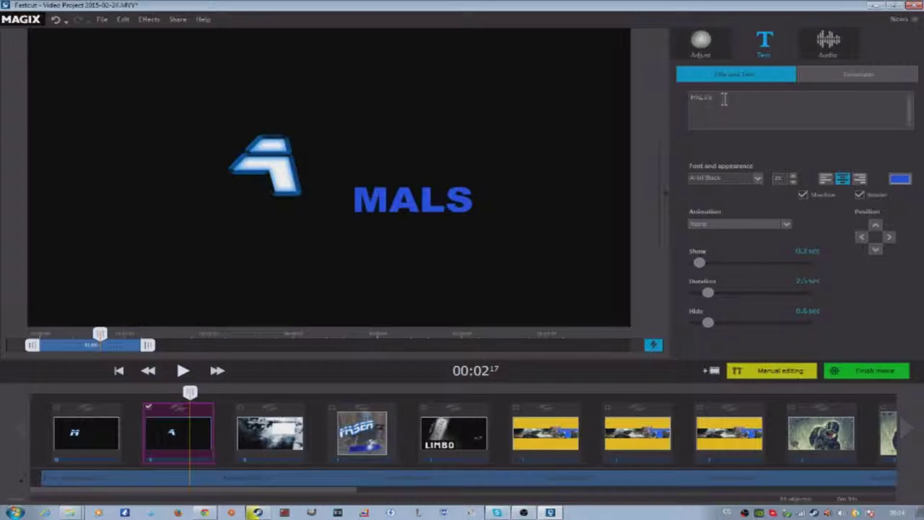
type("a")
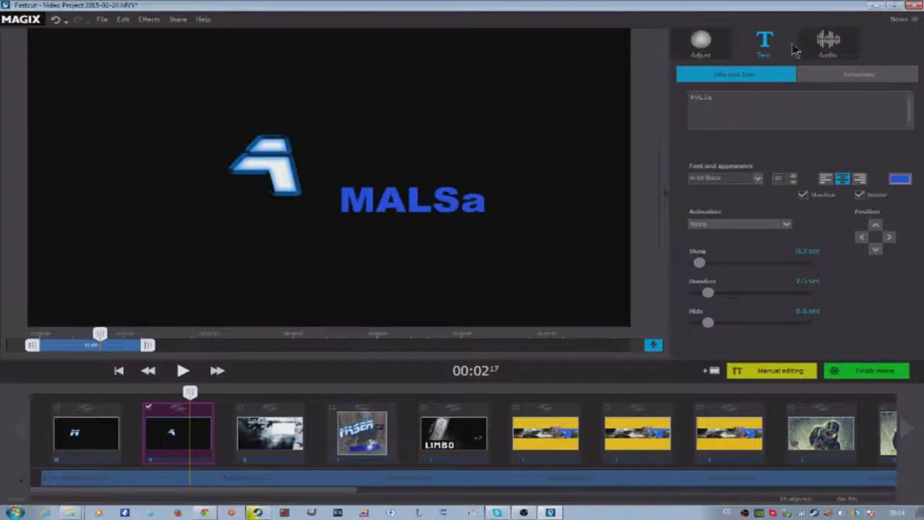
Examine the second clip's audio settings, including object volume, background volume and the video sound optimization choices.
left_click(828, 44)
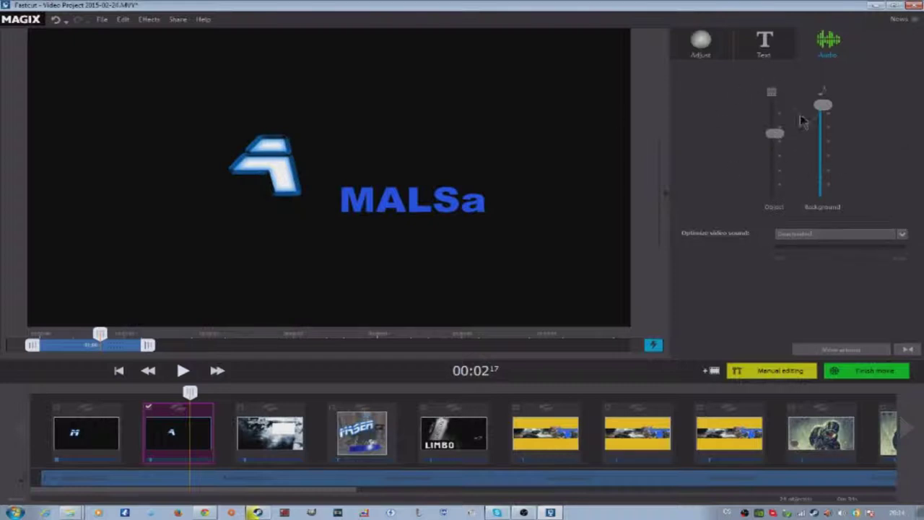
left_click_drag(829, 110, 849, 109)
left_click(902, 236)
left_click(829, 287)
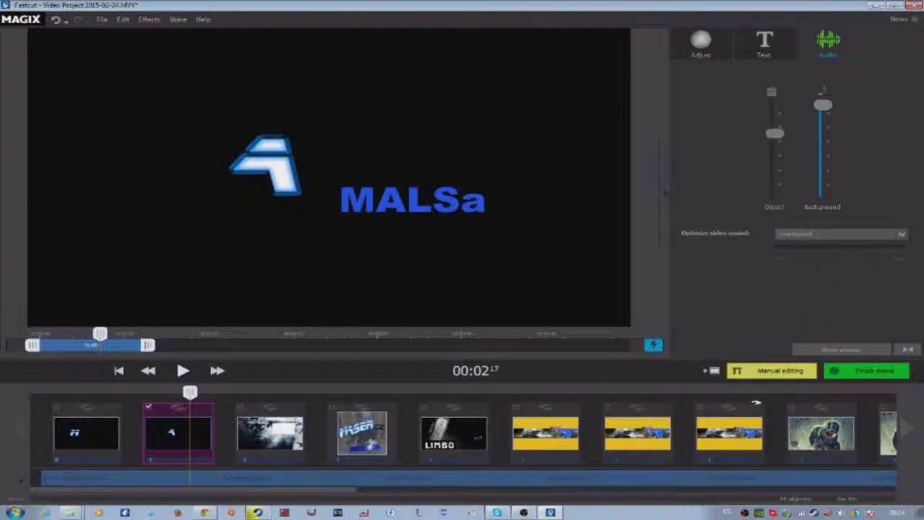
Locate the Throwback Beats Journey music track in the desktop's POSITION folder and return to Fastcut.
left_click(876, 6)
left_click(865, 6)
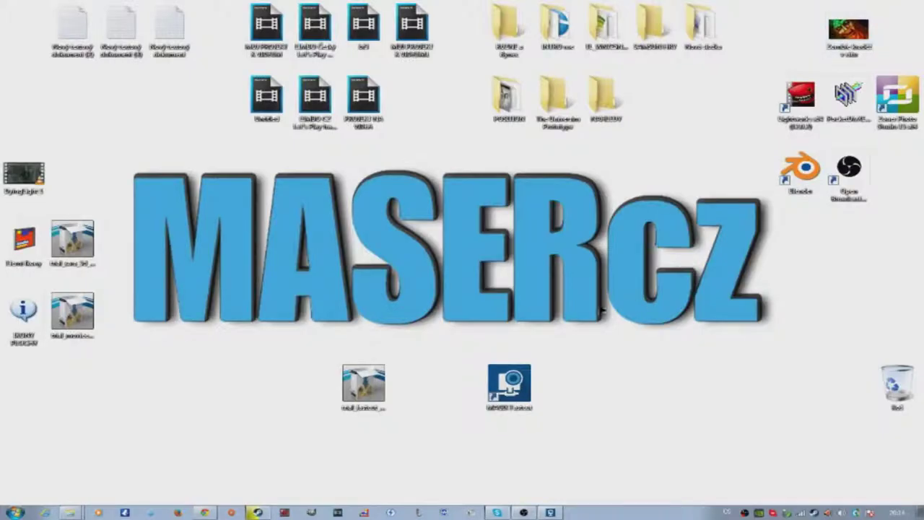
double_click(509, 98)
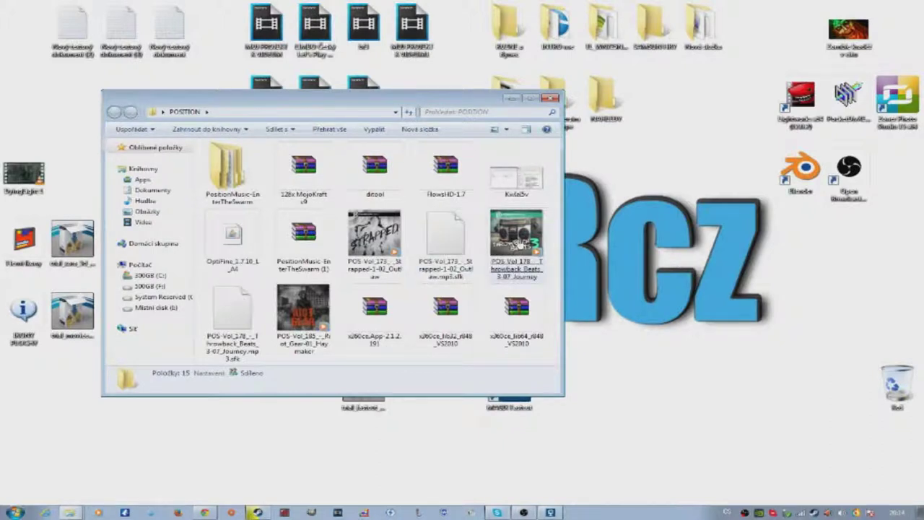
left_click(518, 241)
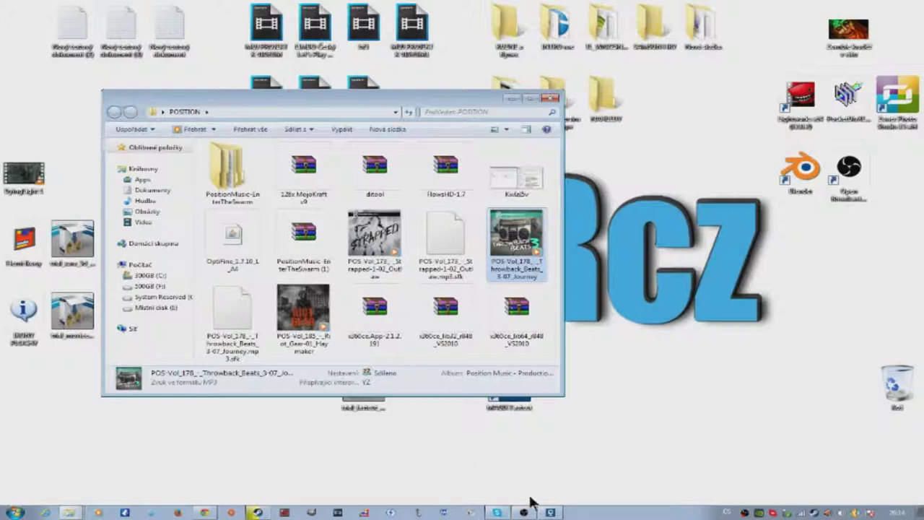
left_click(560, 512)
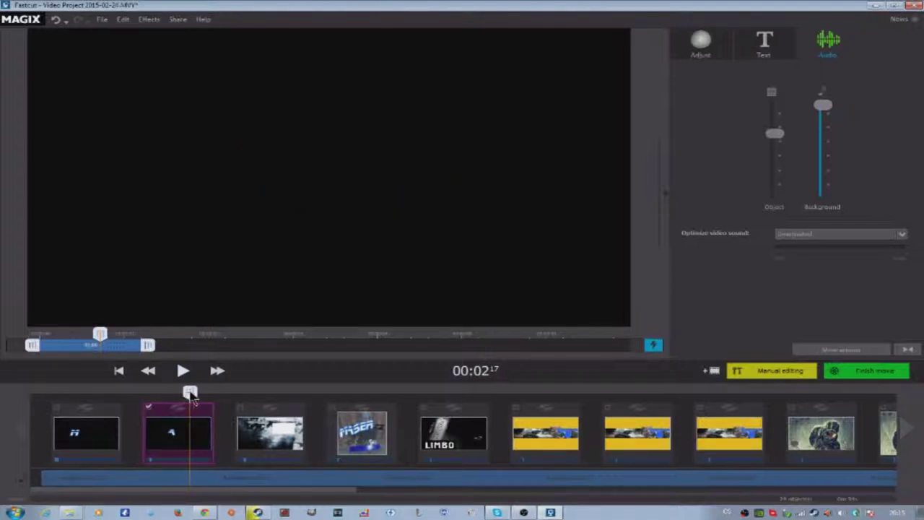
Return the playhead to the start and review the first clip's adjustments along with the rotation and effect settings commands.
left_click_drag(190, 393, 33, 418)
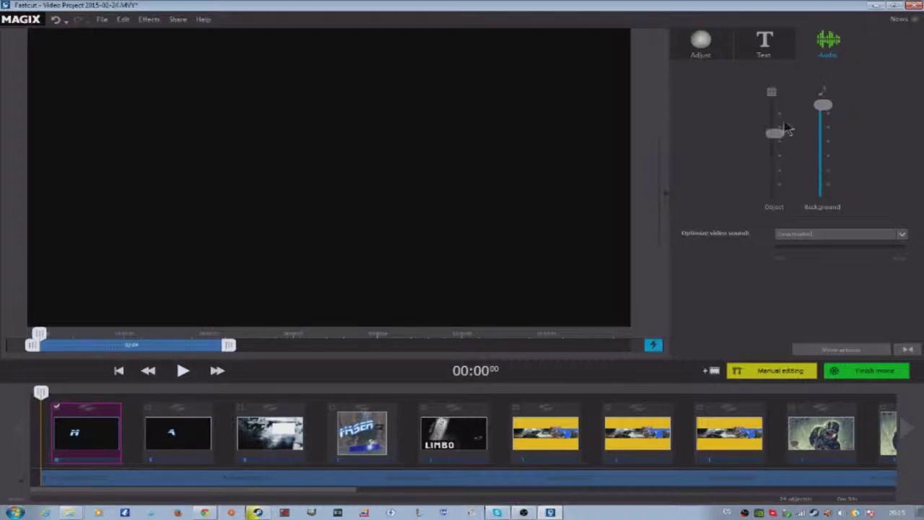
left_click(720, 45)
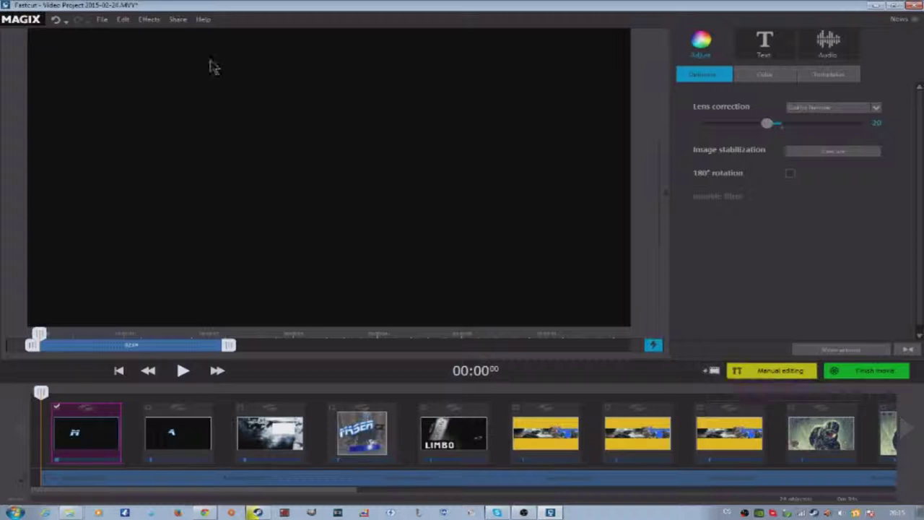
left_click(123, 19)
mouse_move(150, 22)
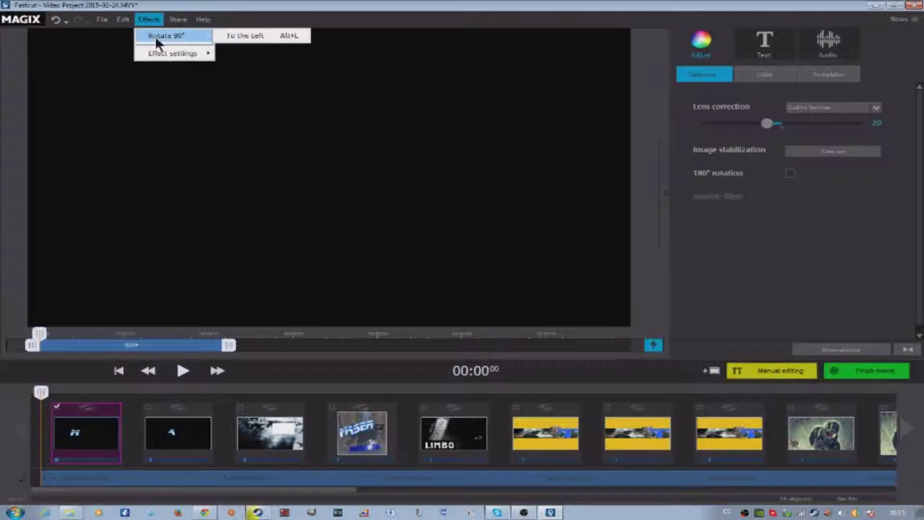
mouse_move(195, 65)
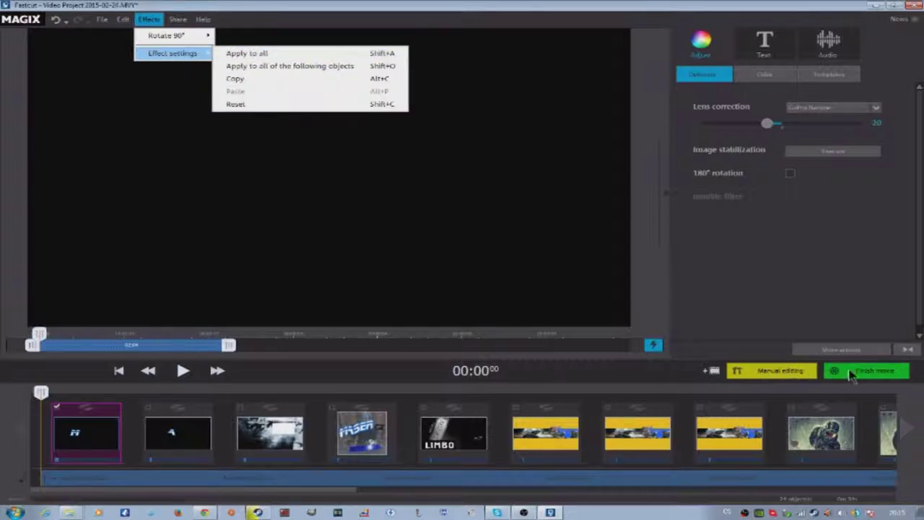
Unlock the film from its template for manual editing and display the 3D standard transitions.
left_click(786, 376)
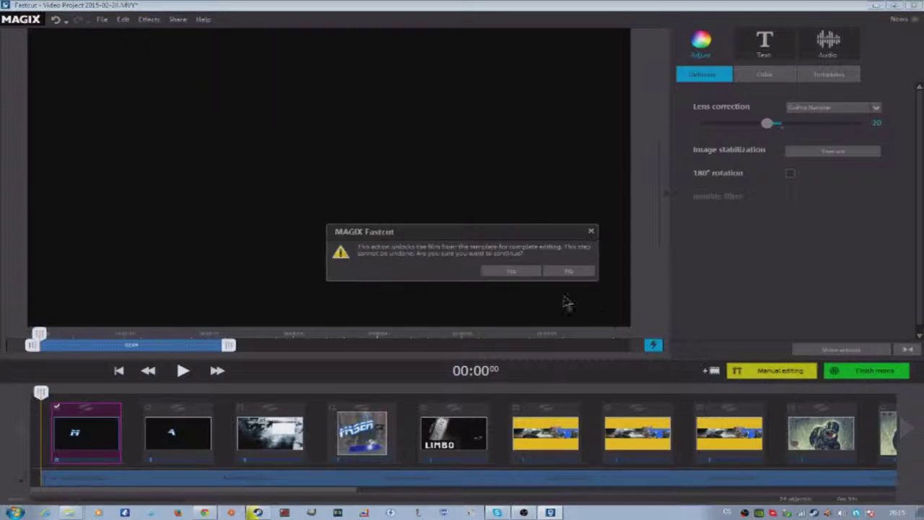
left_click(511, 272)
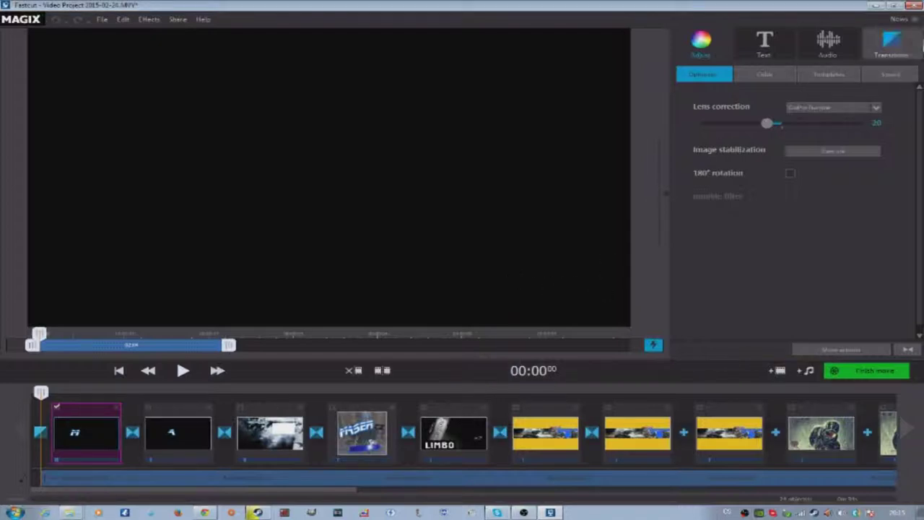
left_click(902, 52)
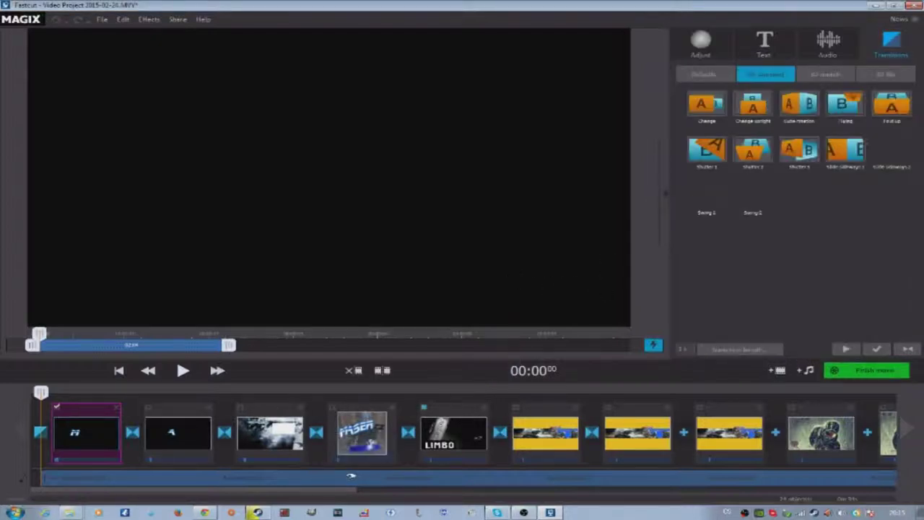
Add Cube rotation between the first and second clips, Shutter 3 between the third and fourth, and Slide sideways 1 between the fourth and fifth.
left_click(799, 115)
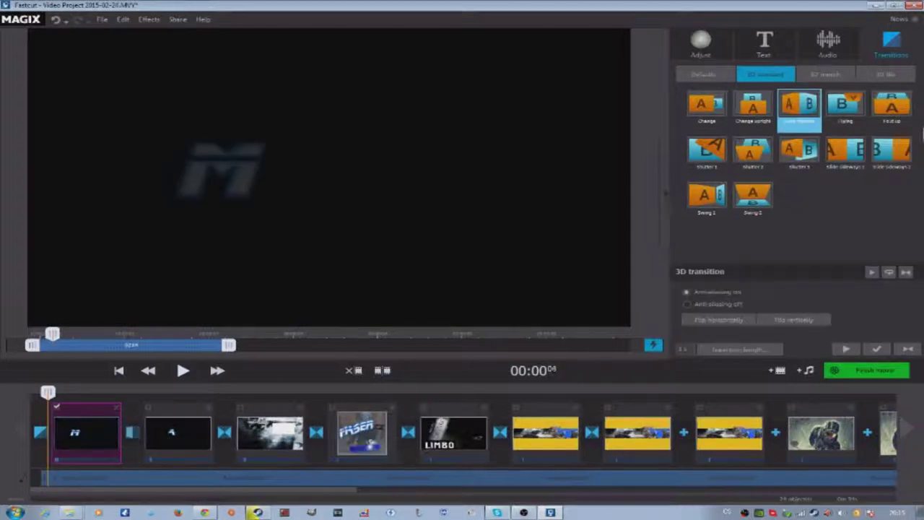
mouse_move(799, 150)
left_mouse_down()
mouse_move(350, 437)
mouse_move(318, 437)
left_mouse_up()
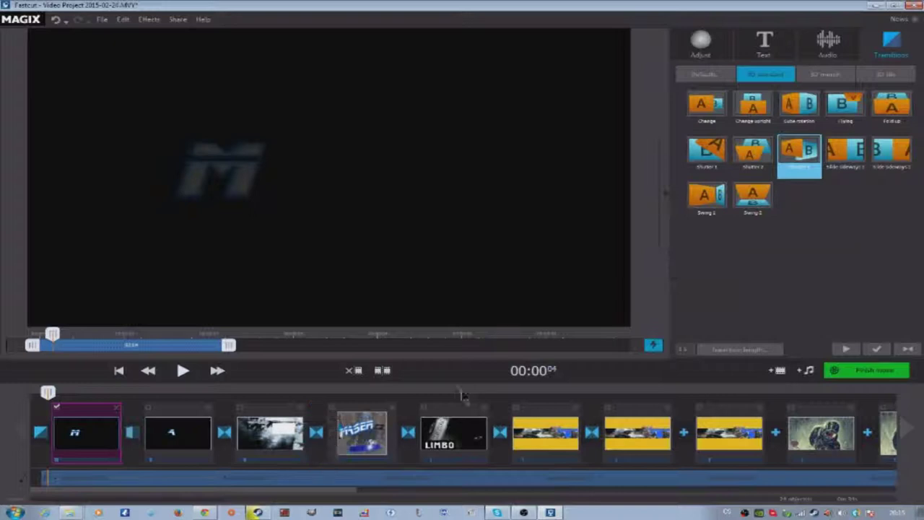
left_click(832, 147)
left_click(408, 433)
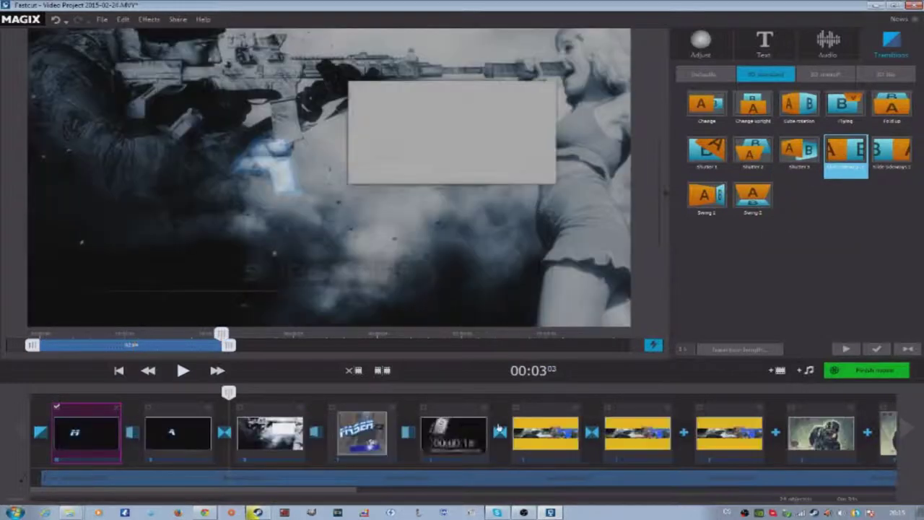
Add Swing 2 between the fifth and sixth clips, Swing 1 between the sixth and seventh, and Change between the seventh and eighth.
left_click(892, 152)
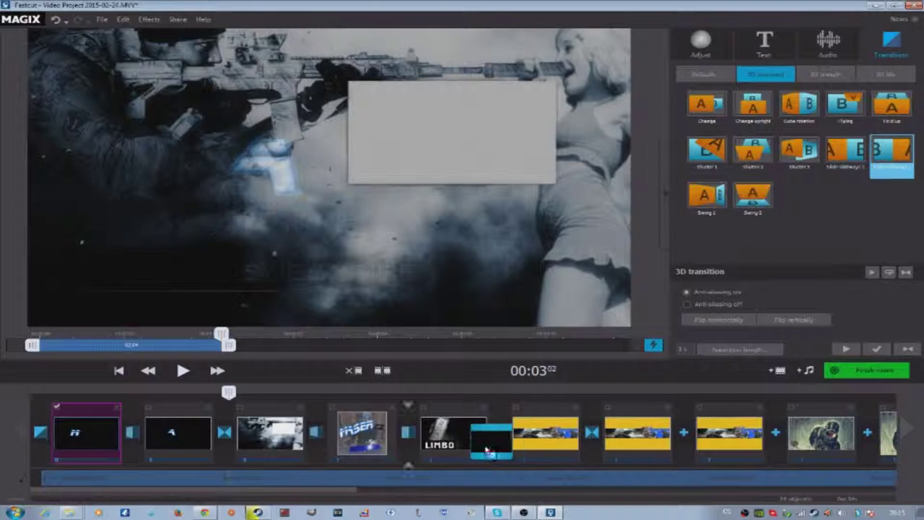
left_click_drag(758, 196, 509, 439)
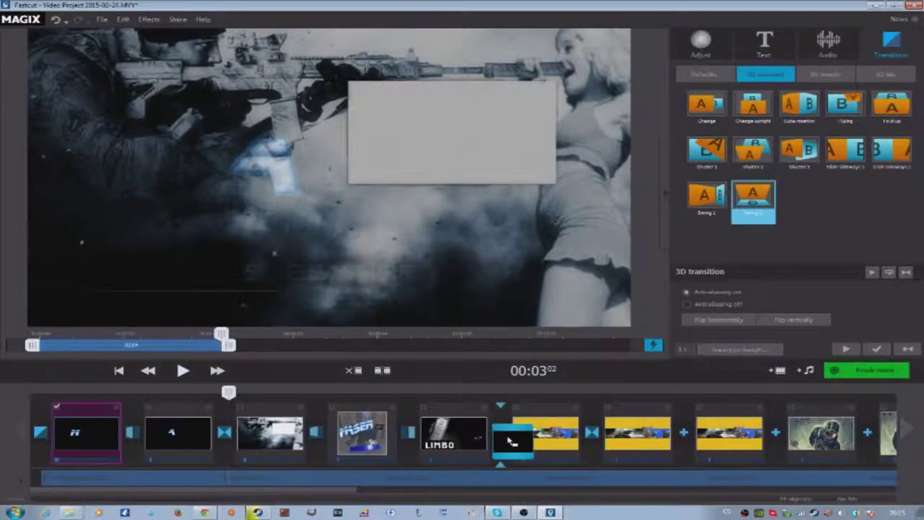
left_click_drag(509, 439, 673, 409)
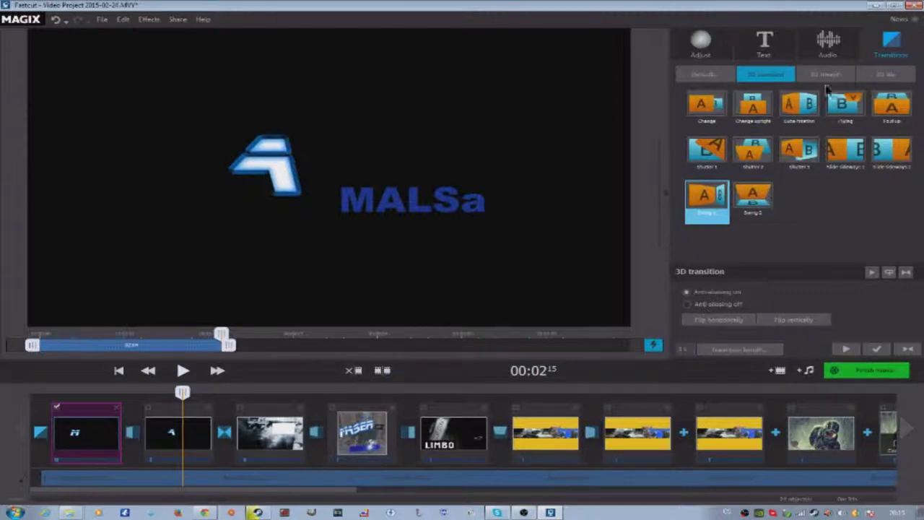
mouse_move(707, 108)
left_mouse_down()
mouse_move(661, 438)
mouse_move(686, 439)
left_mouse_up()
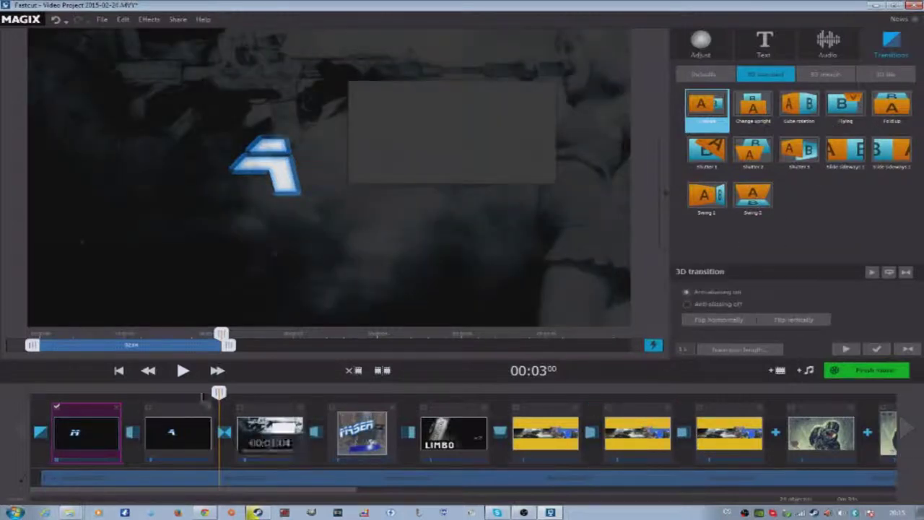
Play the film from the start to preview the transitions, stopping at about 12 seconds.
left_click_drag(218, 393, 42, 391)
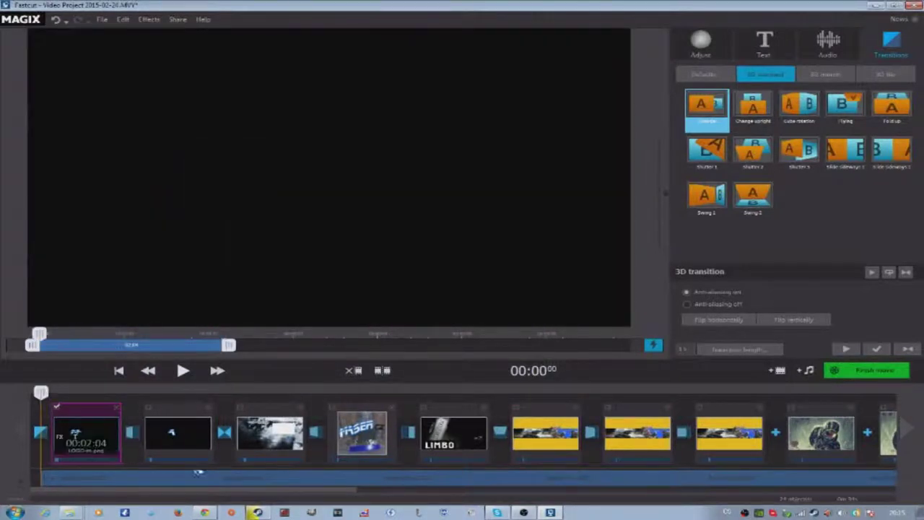
scroll(500, 435, "right", 10)
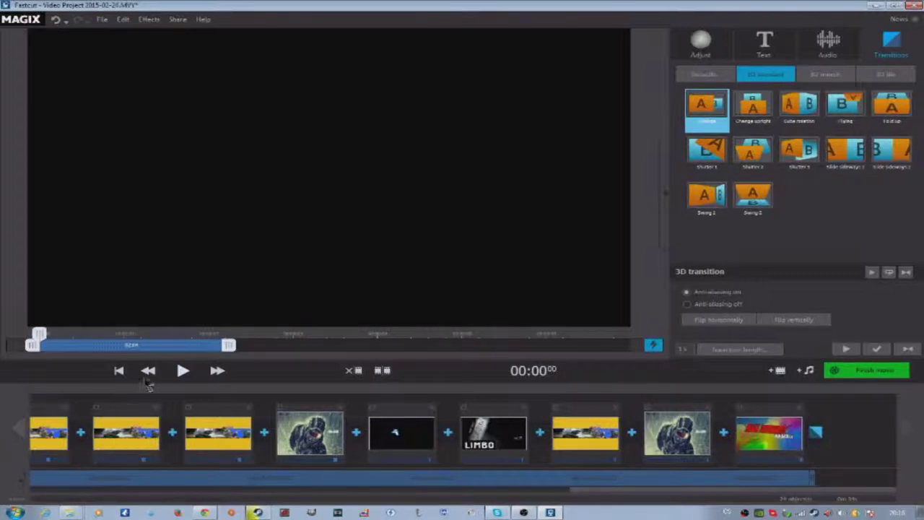
left_click(183, 371)
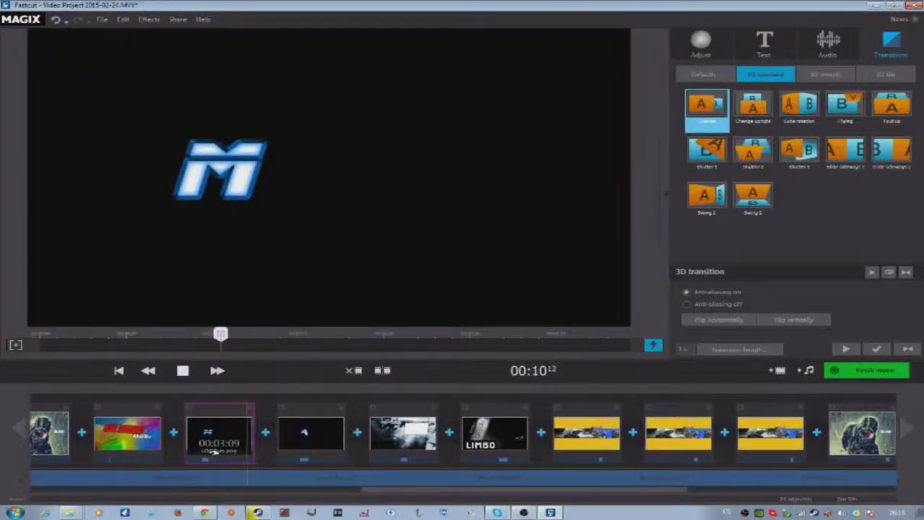
left_click(181, 372)
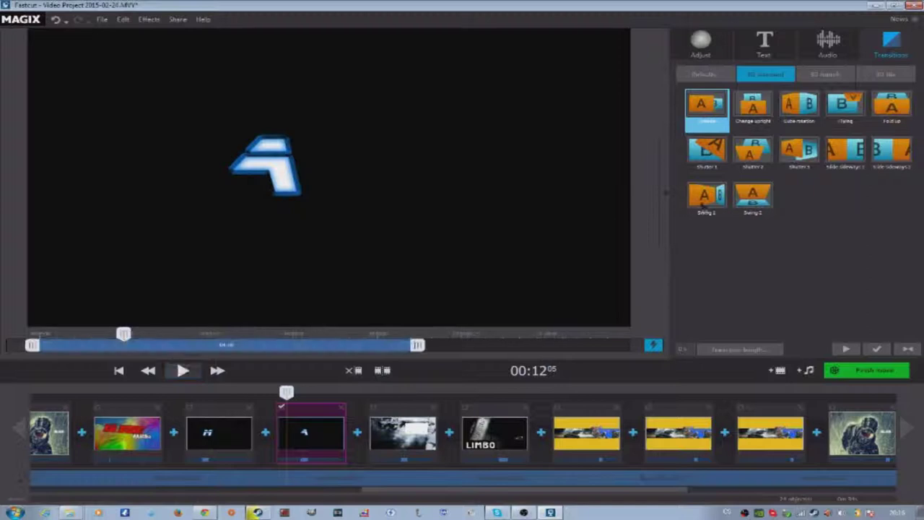
Add Swing 1 before and Shutter 1 after the selected A logo clip, and Shutter 2 before and Shutter 3 after the LIMBO clip.
left_click_drag(706, 193, 283, 416)
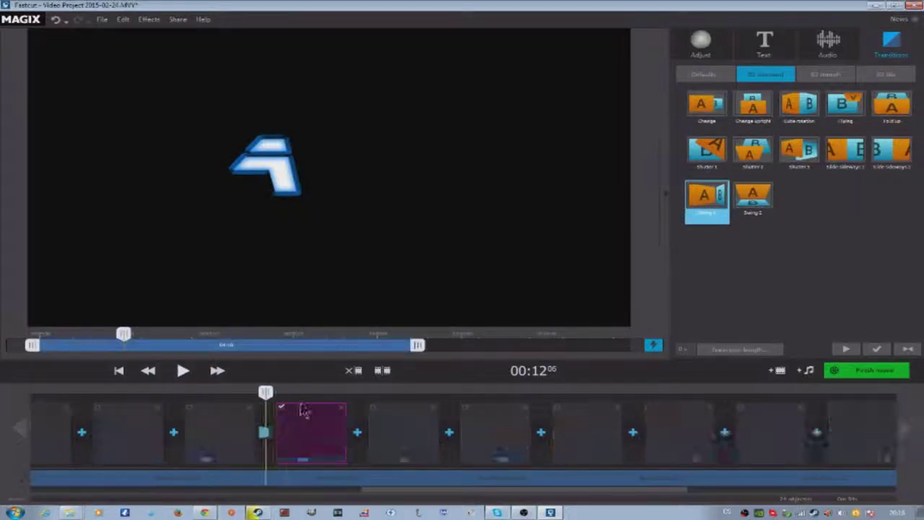
left_click_drag(707, 150, 362, 437)
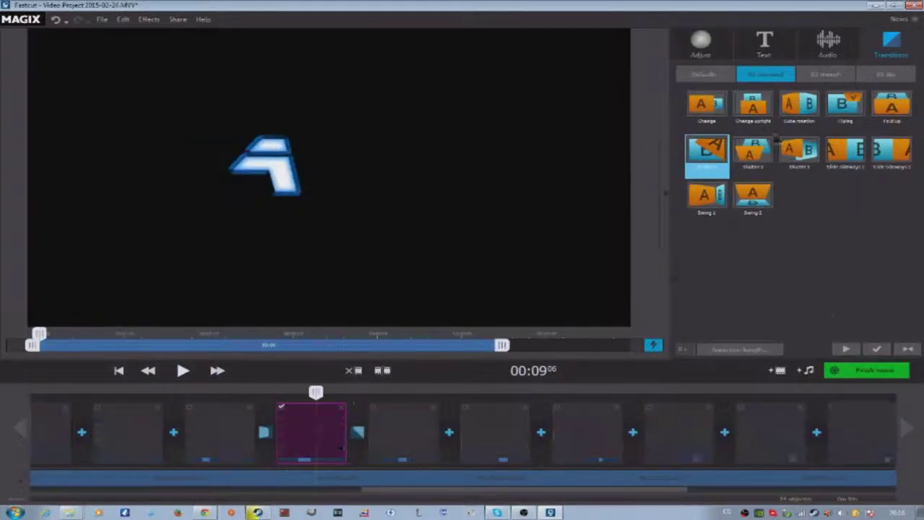
left_click_drag(752, 152, 449, 437)
left_click_drag(808, 148, 540, 433)
Add a Black fade from the default transitions between the first two of the three adjacent yellow banner clips and set its colour to light green.
left_click_drag(756, 109, 703, 74)
left_click(704, 74)
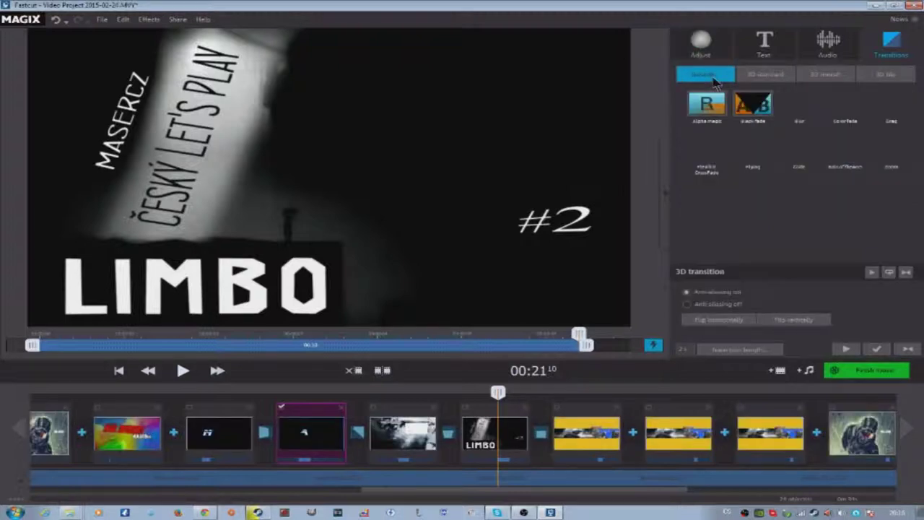
left_click_drag(754, 109, 649, 431)
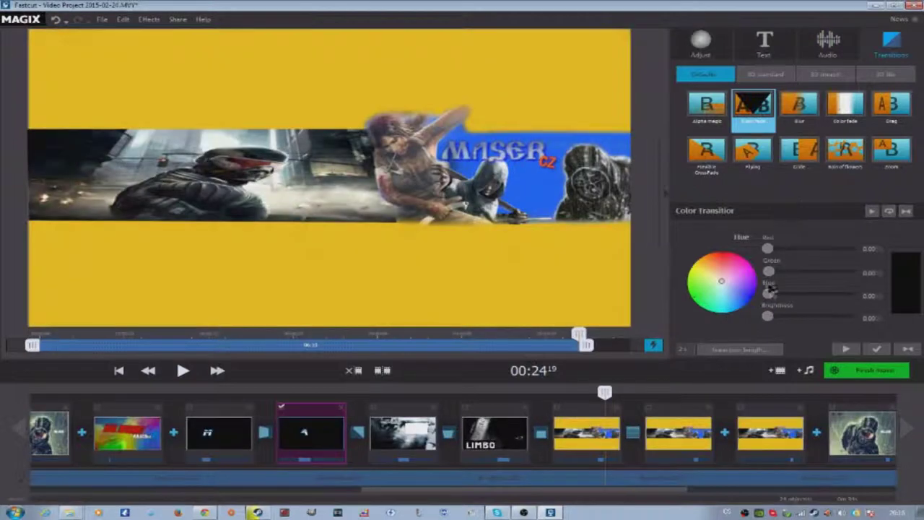
left_click(778, 273)
mouse_move(700, 303)
left_mouse_down()
mouse_move(697, 289)
mouse_move(709, 289)
left_mouse_up()
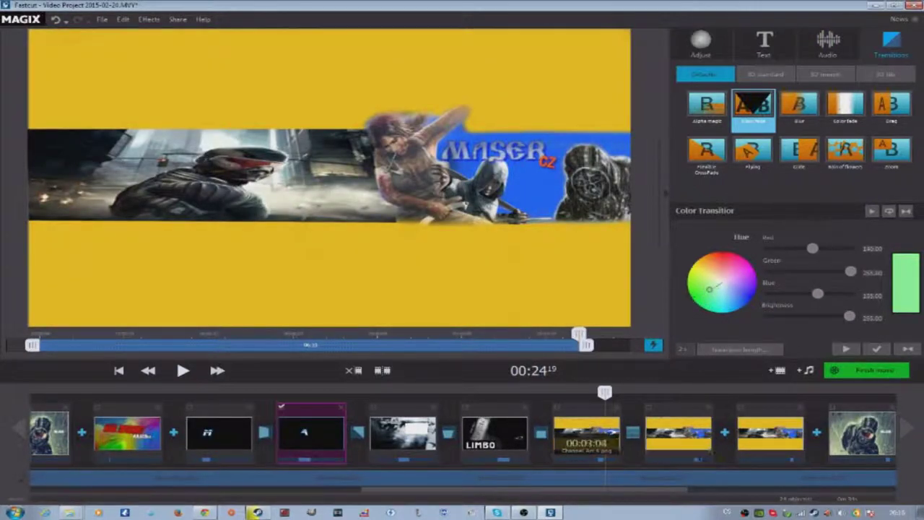
left_click(633, 433)
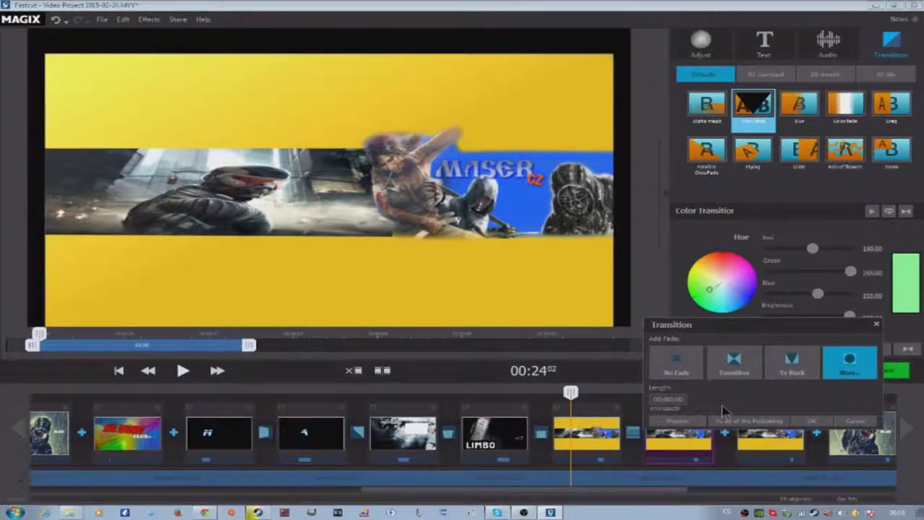
left_click(876, 327)
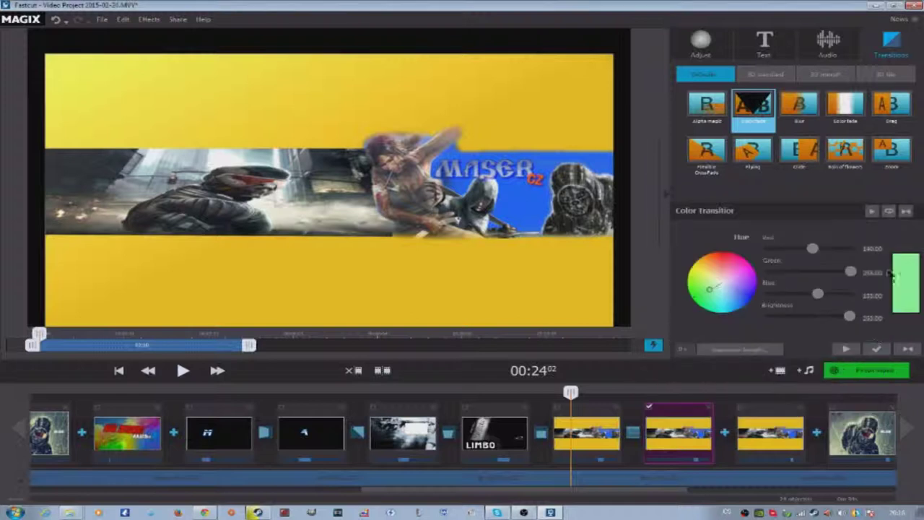
Add the flowers transition between the second and third yellow banners, Zoom after the final LIMBO clip, and Color fade before and Drag after the last hooded-figure clip.
left_click_drag(845, 150, 724, 433)
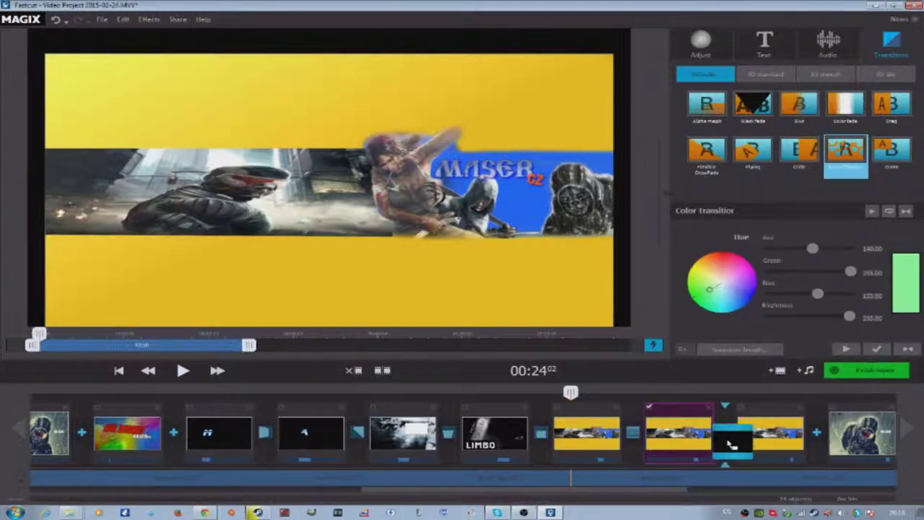
scroll(770, 450, "right", 10)
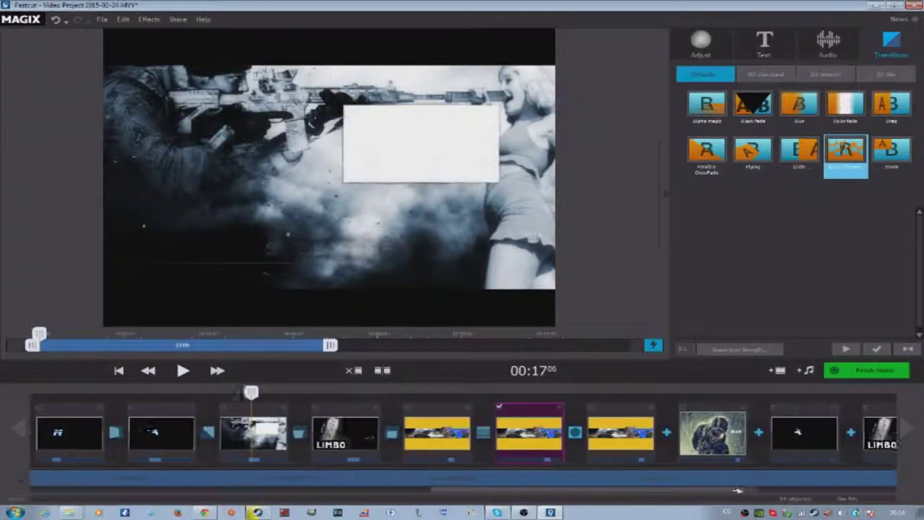
left_click_drag(894, 153, 628, 433)
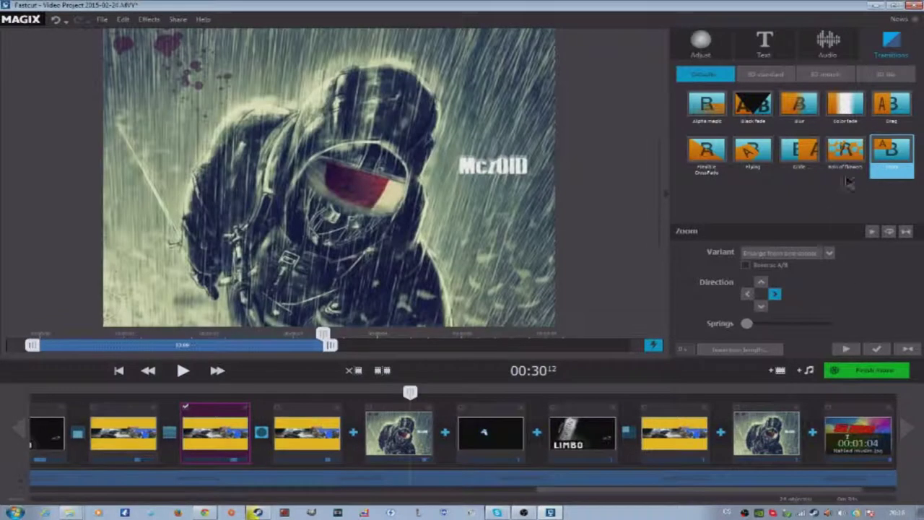
left_click_drag(846, 105, 719, 433)
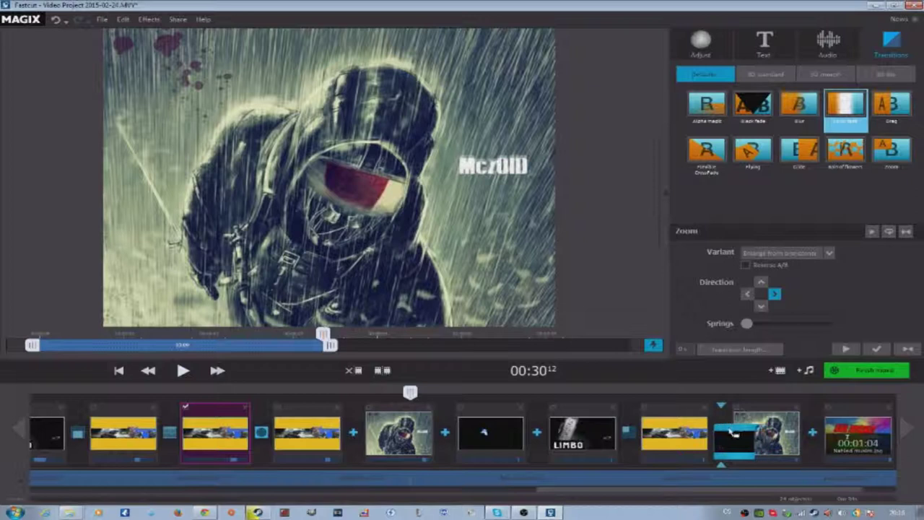
mouse_move(892, 104)
left_mouse_down()
mouse_move(783, 440)
mouse_move(823, 436)
mouse_move(813, 435)
left_mouse_up()
Play the whole film from the beginning to review all the added transitions.
mouse_move(794, 490)
left_mouse_down()
mouse_move(850, 490)
mouse_move(215, 502)
left_mouse_up()
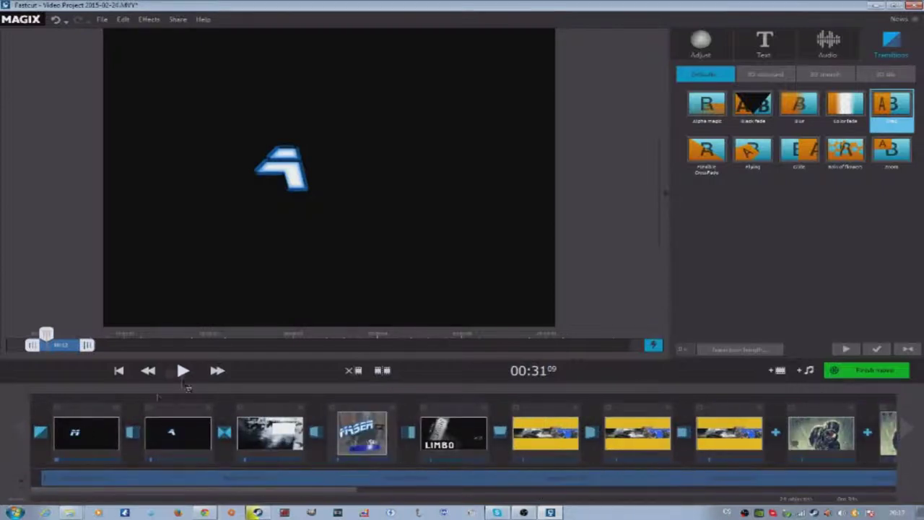
left_click(182, 370)
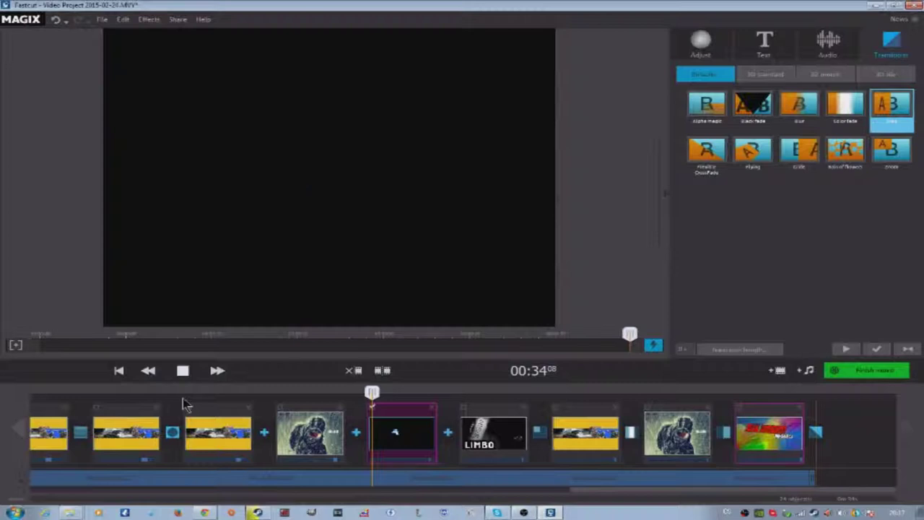
left_click(119, 371)
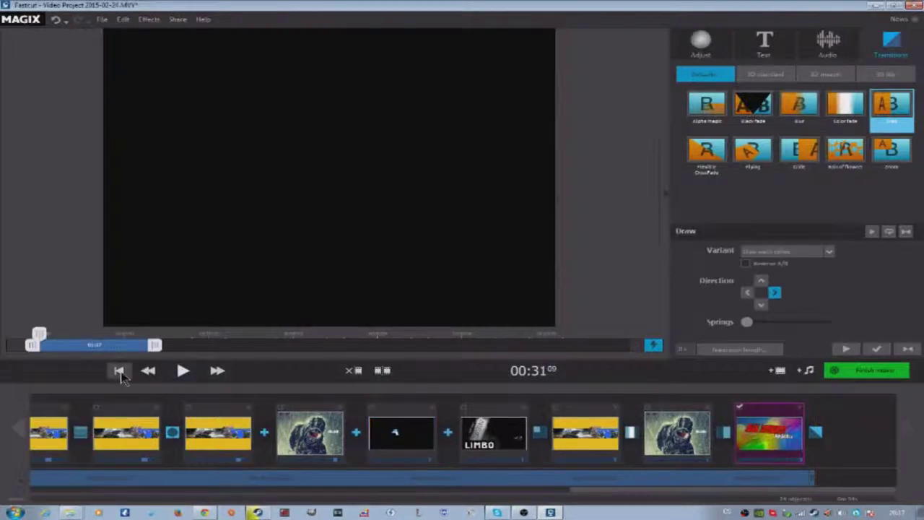
left_click(182, 371)
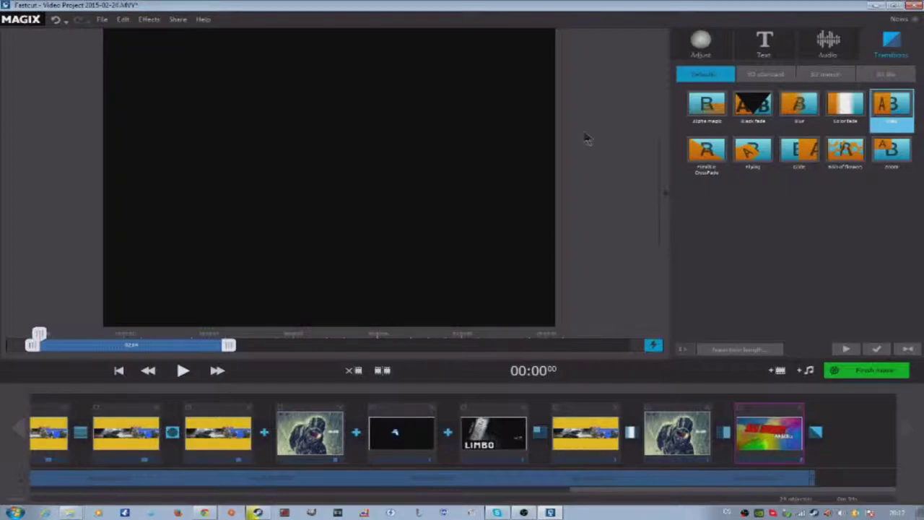
Collapse the transitions area to widen the preview, and view the fourth and third clips of the film.
left_click(666, 199)
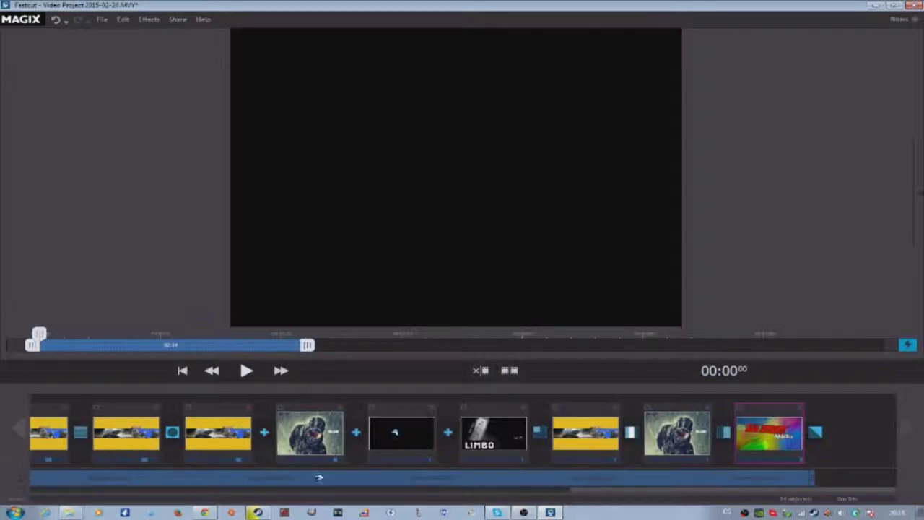
left_click_drag(605, 496, 58, 497)
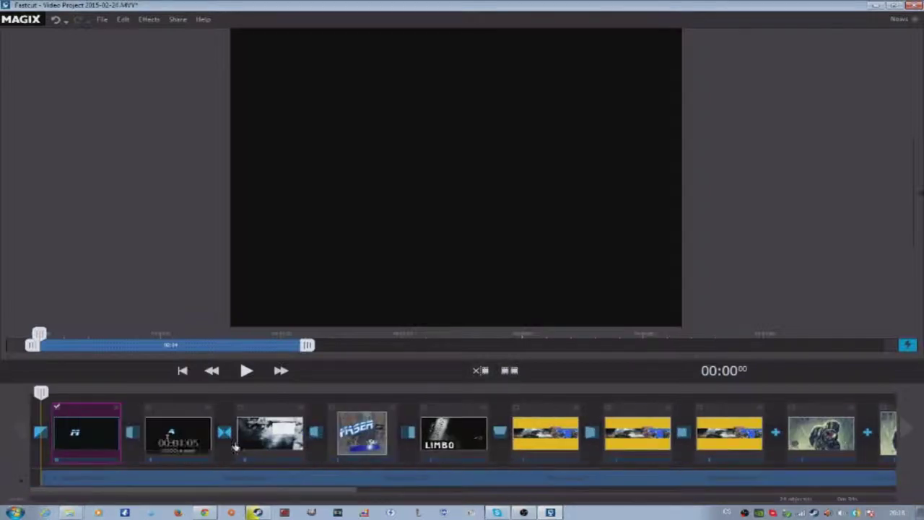
left_click(360, 433)
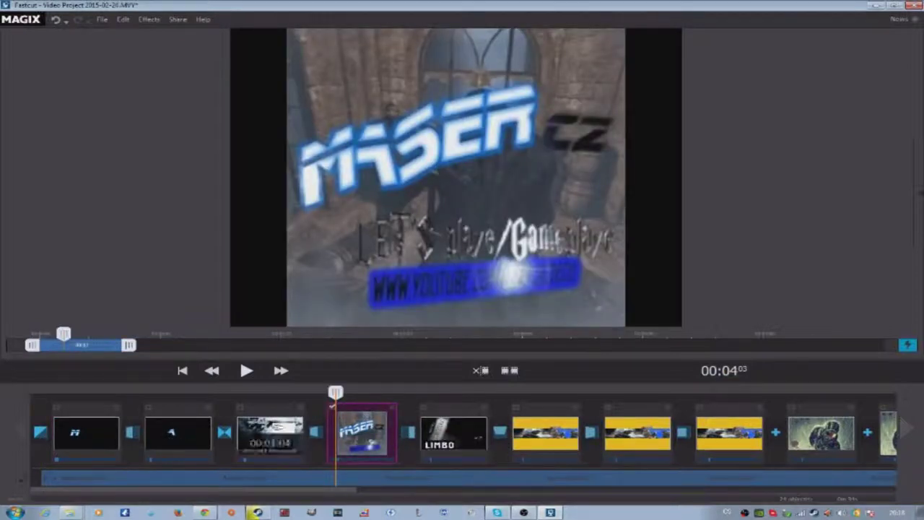
left_click(244, 453)
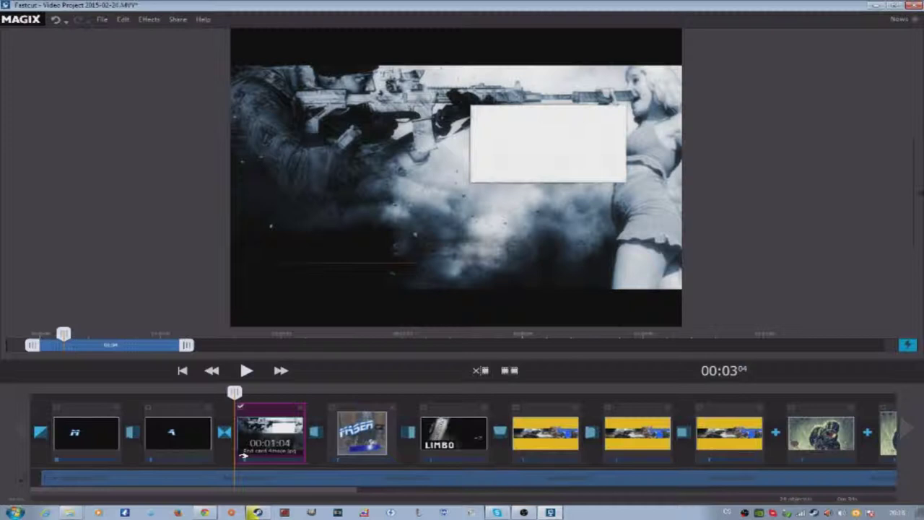